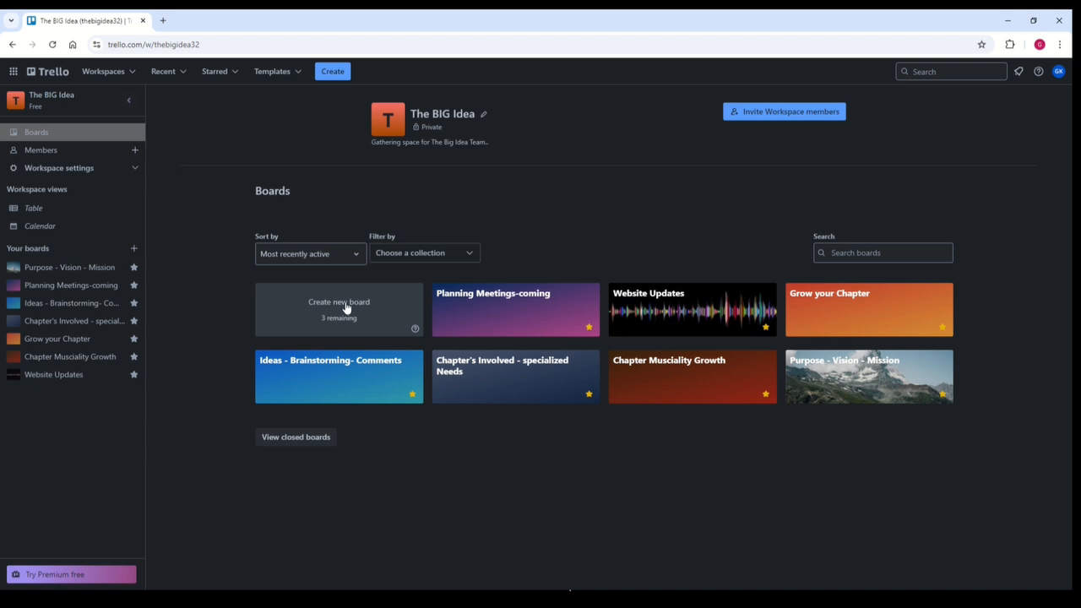
Start a new board titled "Logo Disscusion" in The BIG Idea workspace and try the mountain photo as its background.
{"action": "left_click", "coordinate": [346, 308]}
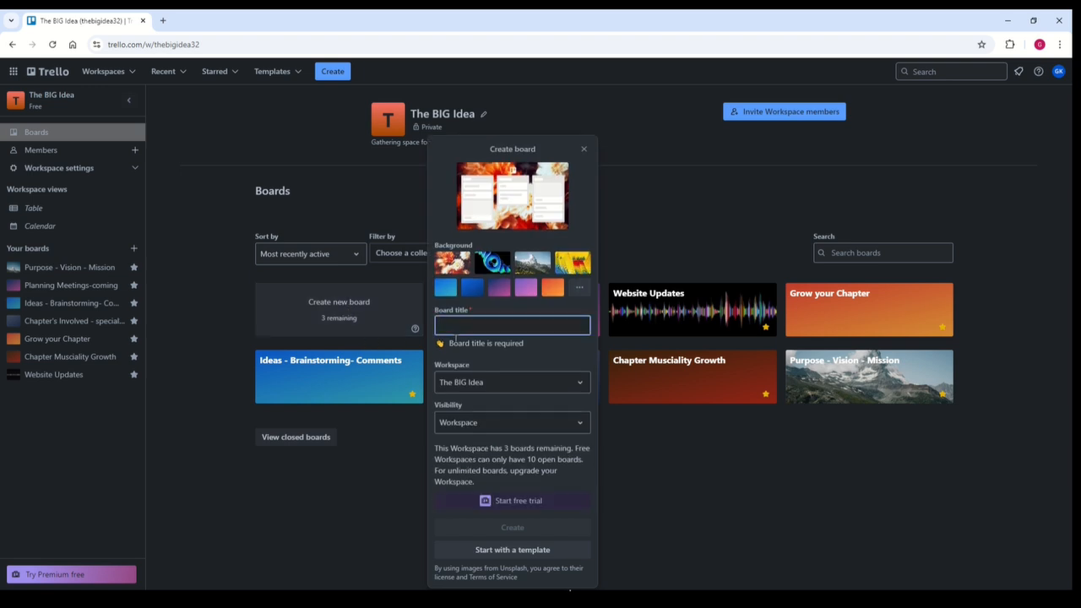
{"action": "type", "text": "Logo Disscusion"}
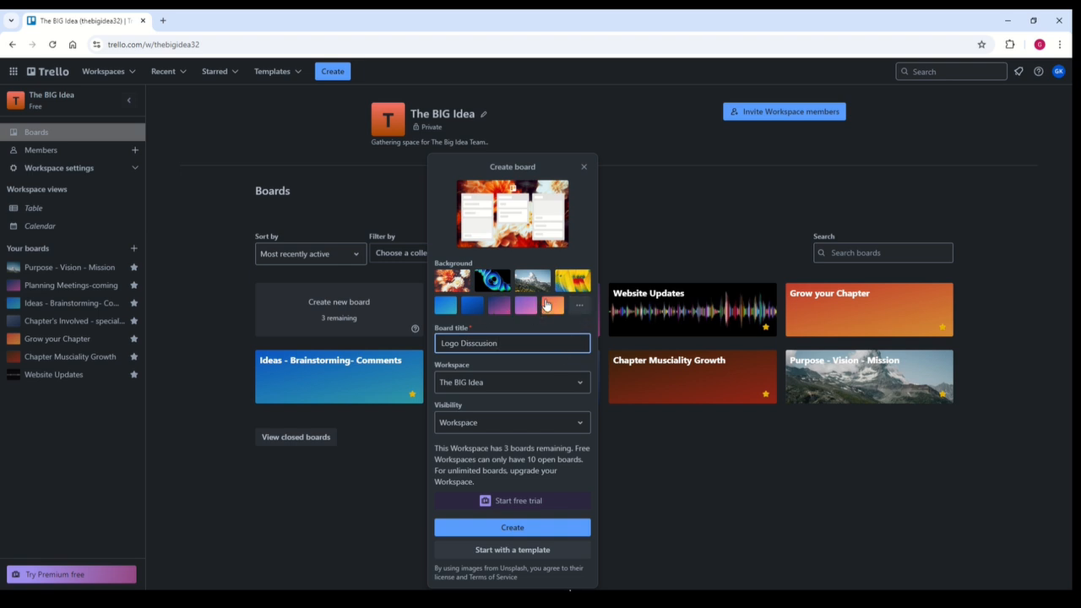
{"action": "left_click", "coordinate": [580, 307]}
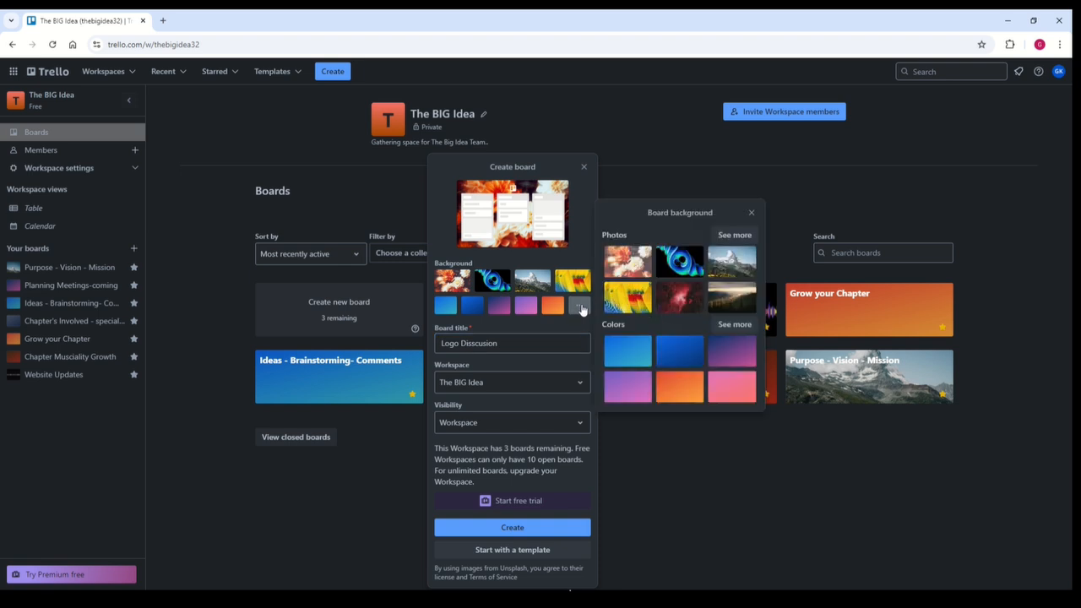
{"action": "left_click", "coordinate": [734, 325]}
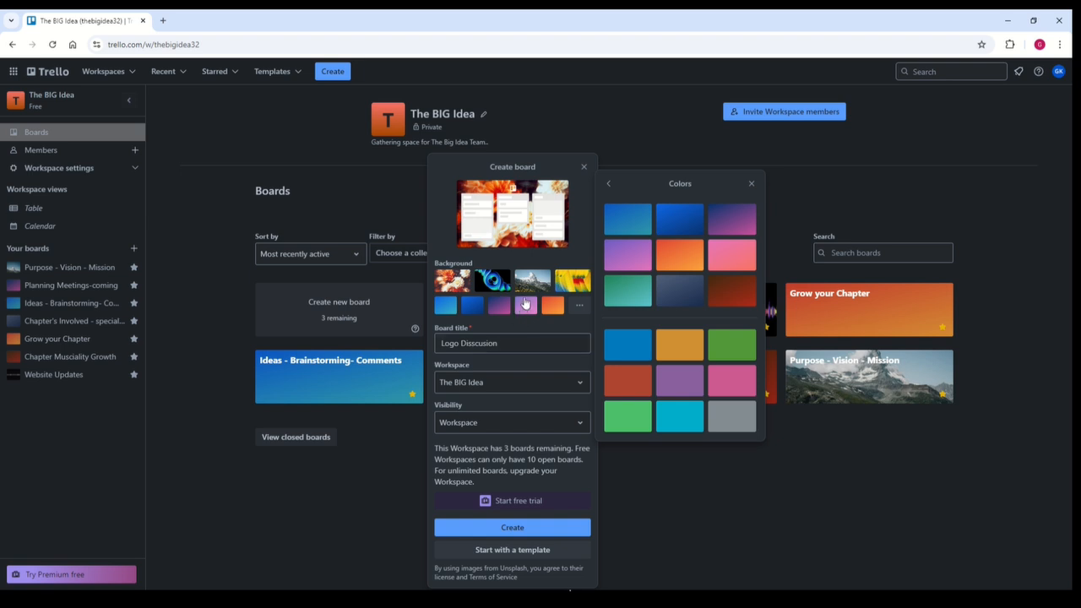
{"action": "left_click", "coordinate": [526, 287]}
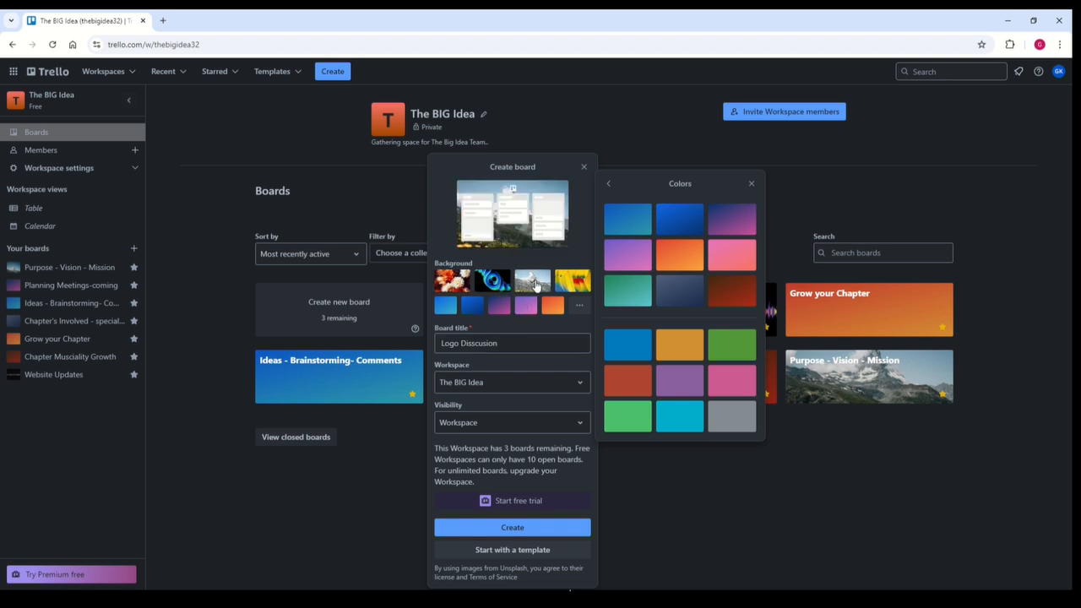
Choose the blue and green swirl from the Unsplash photos as the board background and create the board.
{"action": "left_click", "coordinate": [608, 183]}
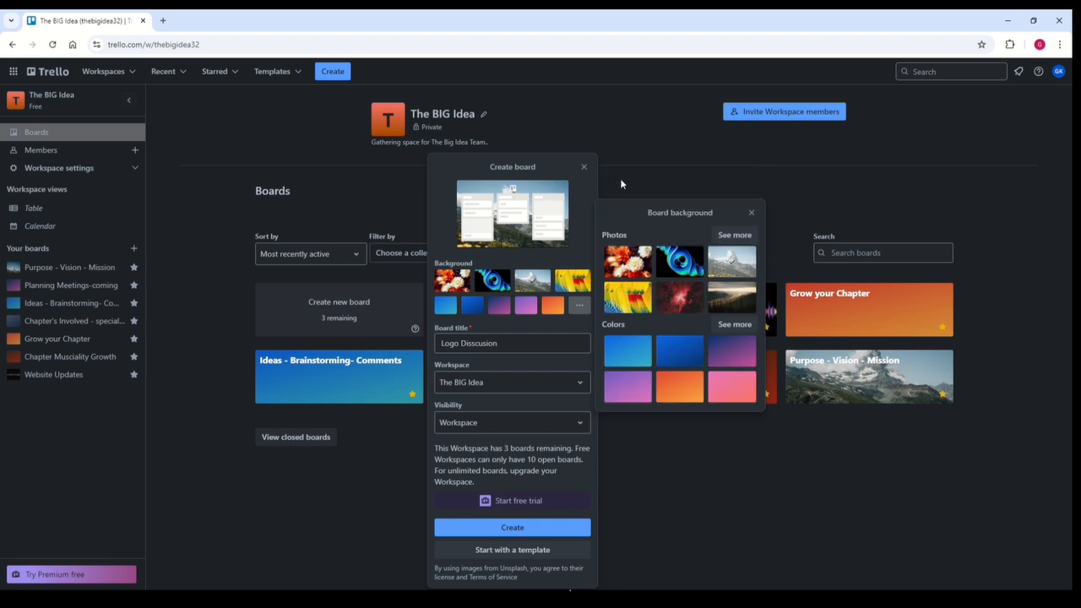
{"action": "left_click", "coordinate": [734, 236]}
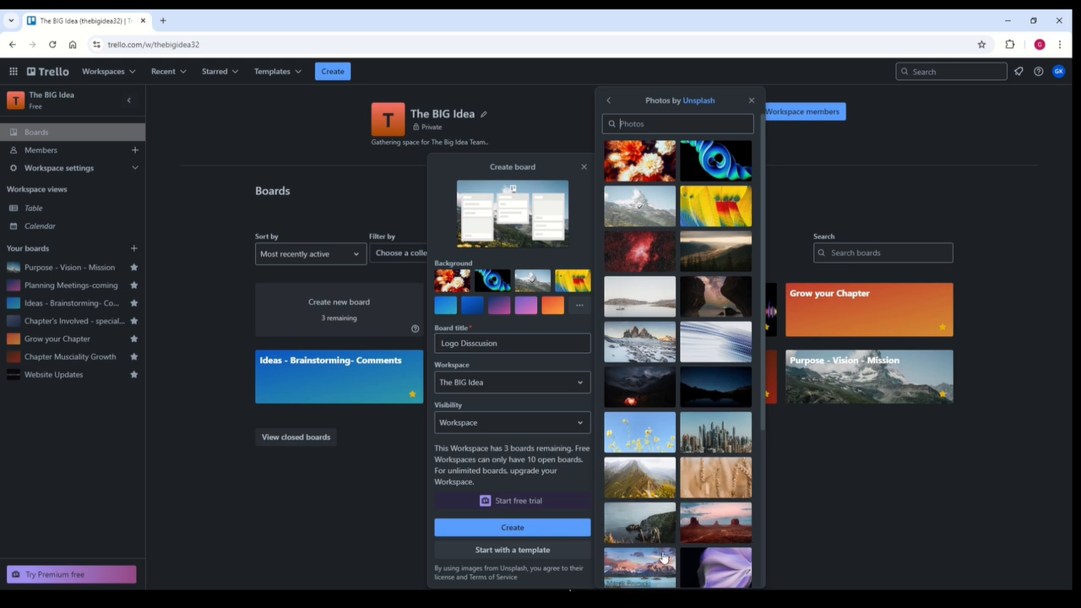
{"action": "scroll", "coordinate": [668, 527], "scroll_direction": "down", "scroll_amount": 3}
{"action": "scroll", "coordinate": [669, 519], "scroll_direction": "down", "scroll_amount": 1}
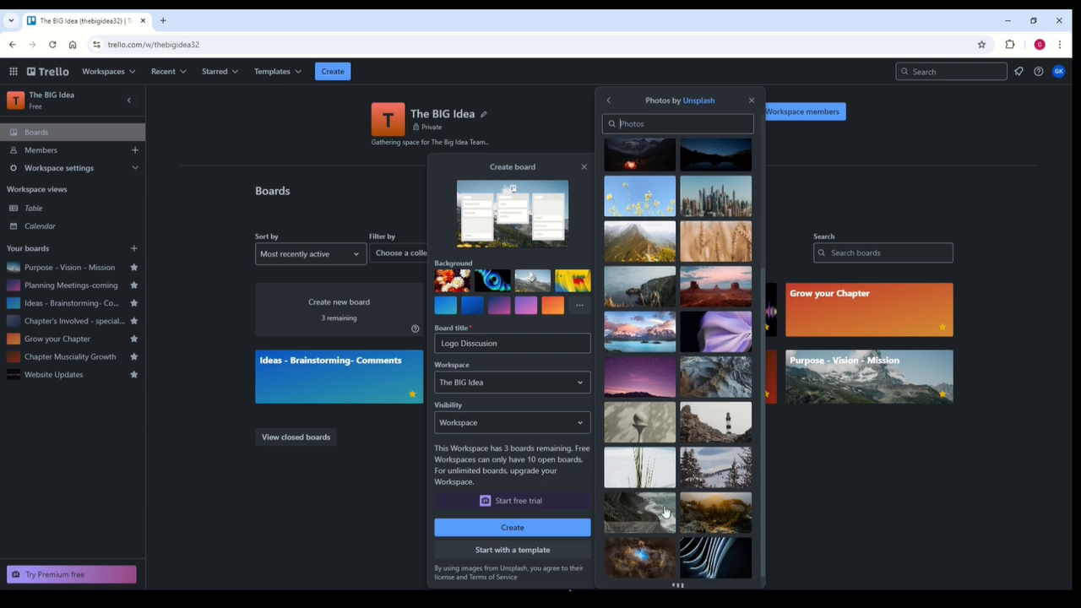
{"action": "scroll", "coordinate": [659, 513], "scroll_direction": "up", "scroll_amount": 3}
{"action": "scroll", "coordinate": [650, 513], "scroll_direction": "up", "scroll_amount": 1}
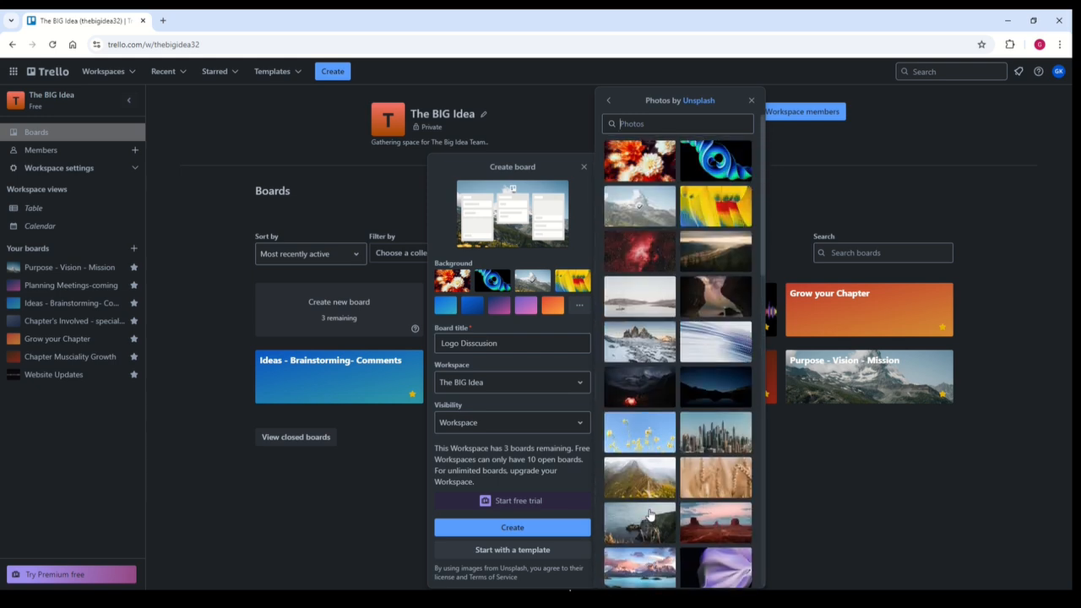
{"action": "left_click", "coordinate": [718, 158]}
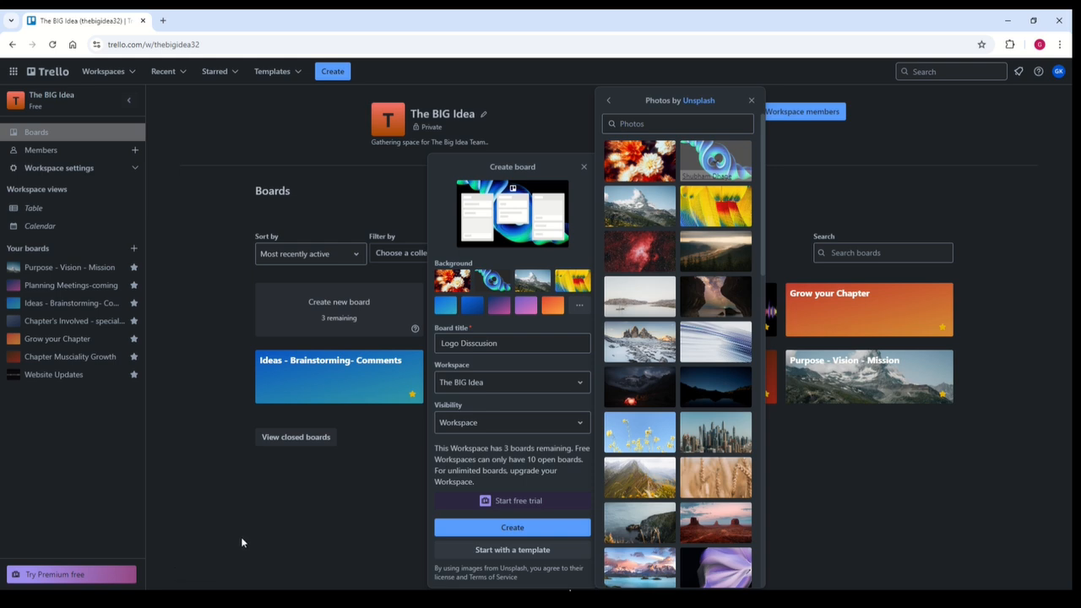
{"action": "left_click", "coordinate": [492, 532]}
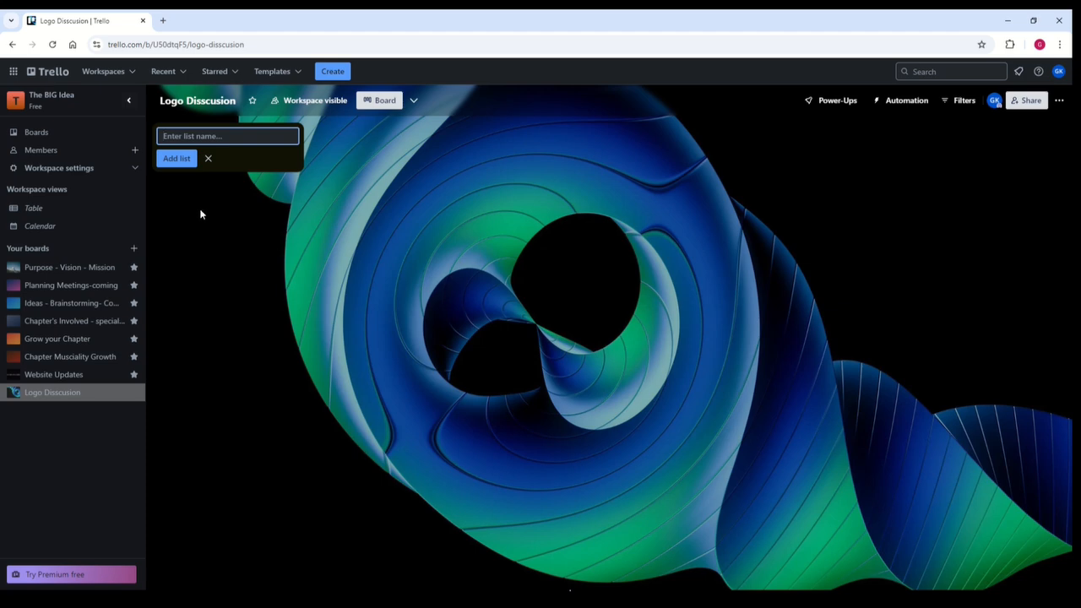
Reopen the Logo Disscusion board from the workspace's boards overview and add a first list named "Logo Discussion".
{"action": "left_click", "coordinate": [12, 46]}
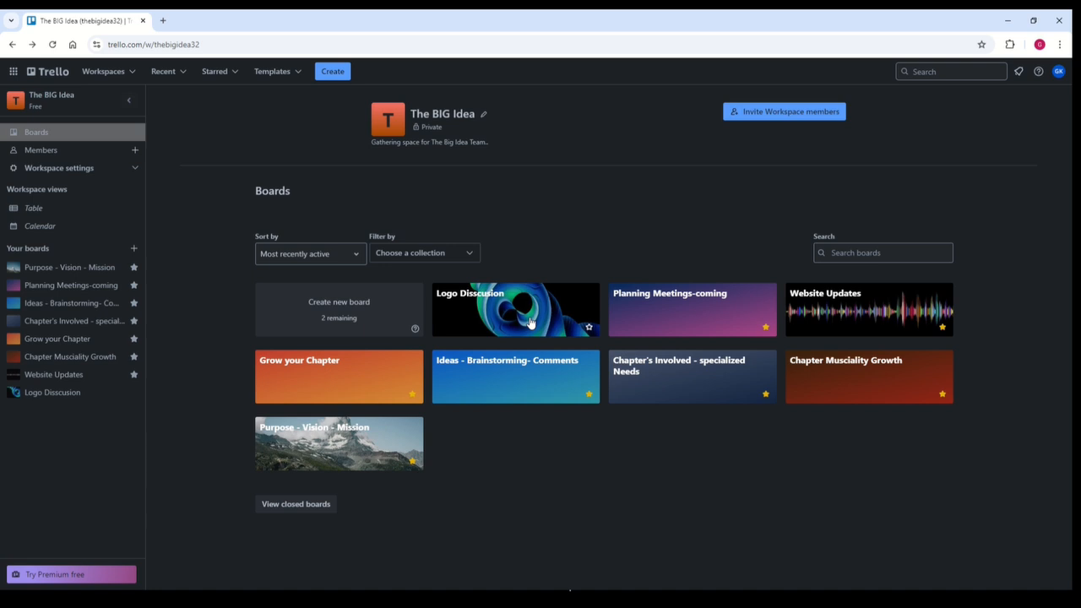
{"action": "left_click", "coordinate": [530, 323]}
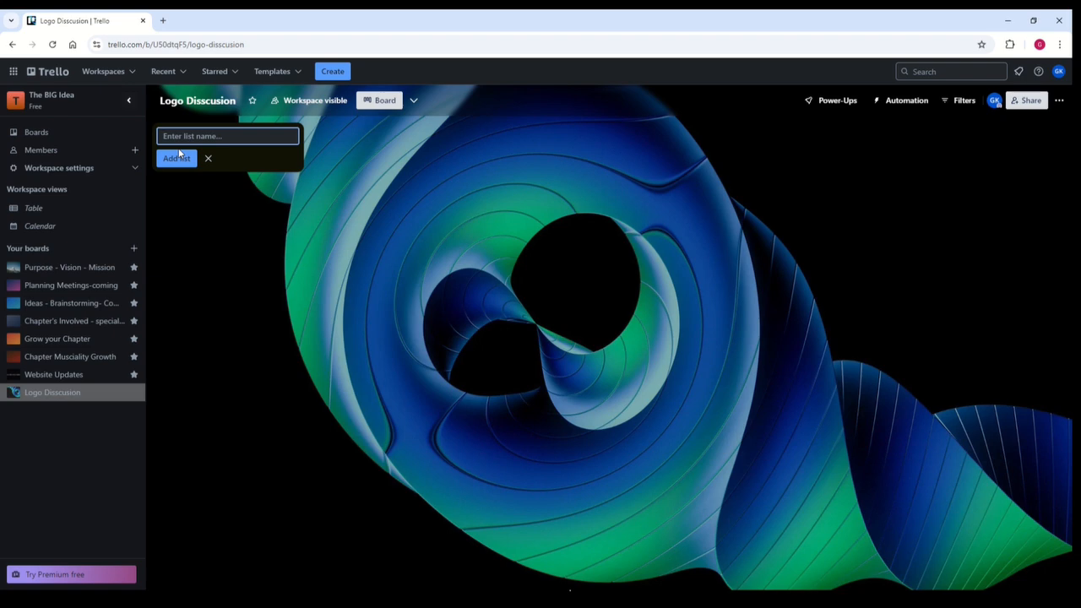
{"action": "type", "text": "Logo Discussion"}
{"action": "left_click", "coordinate": [179, 154]}
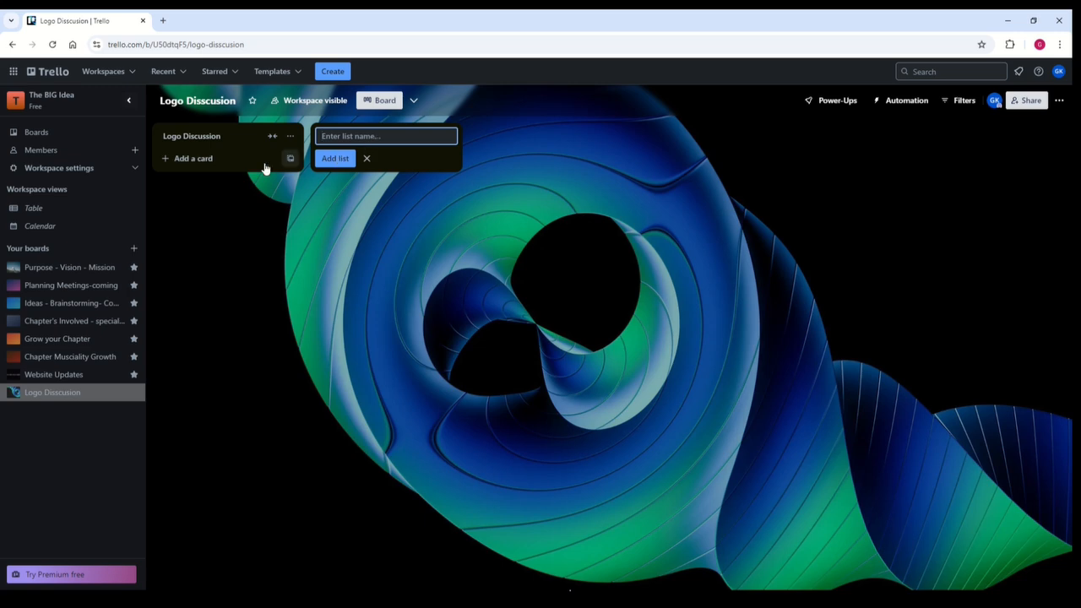
Rename the "Logo Discussion" list to "Logo Discussion - to do".
{"action": "left_click", "coordinate": [233, 133]}
{"action": "left_click", "coordinate": [233, 133]}
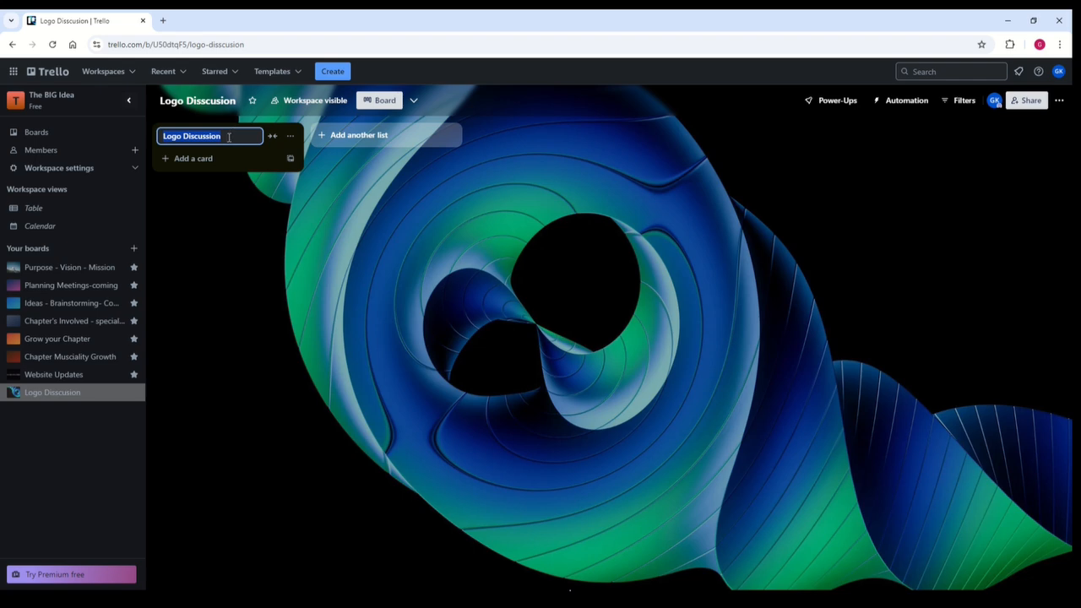
{"action": "left_click", "coordinate": [229, 137]}
{"action": "type", "text": "- lo"}
{"action": "type", "text": " do"}
{"action": "key", "text": "Return"}
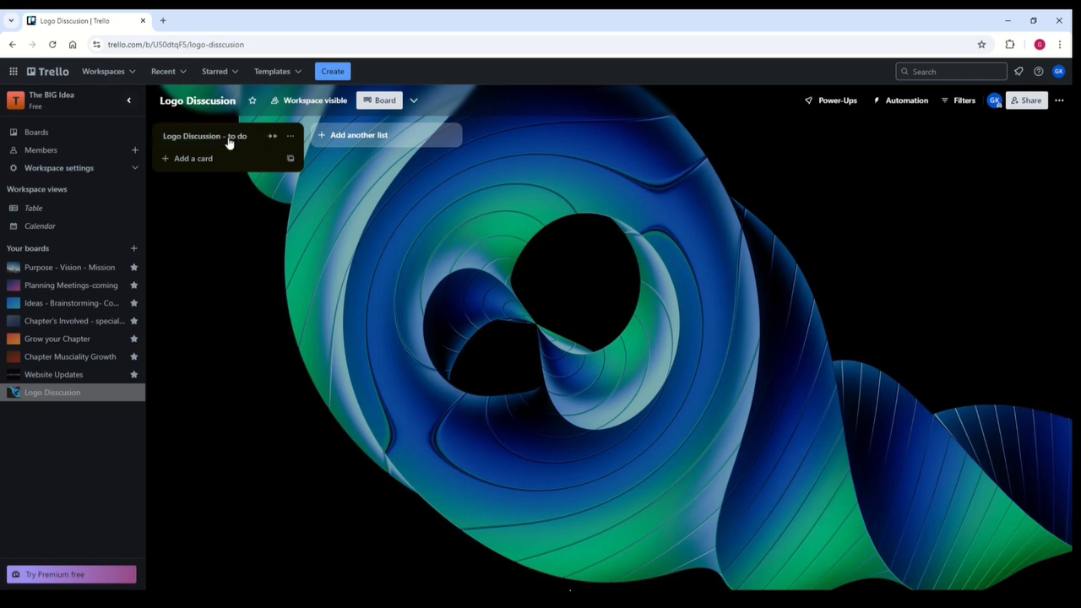
Add a second list named "Logo - Doing" and try to add a third one named "Logo Complete - DONE".
{"action": "left_click", "coordinate": [354, 137]}
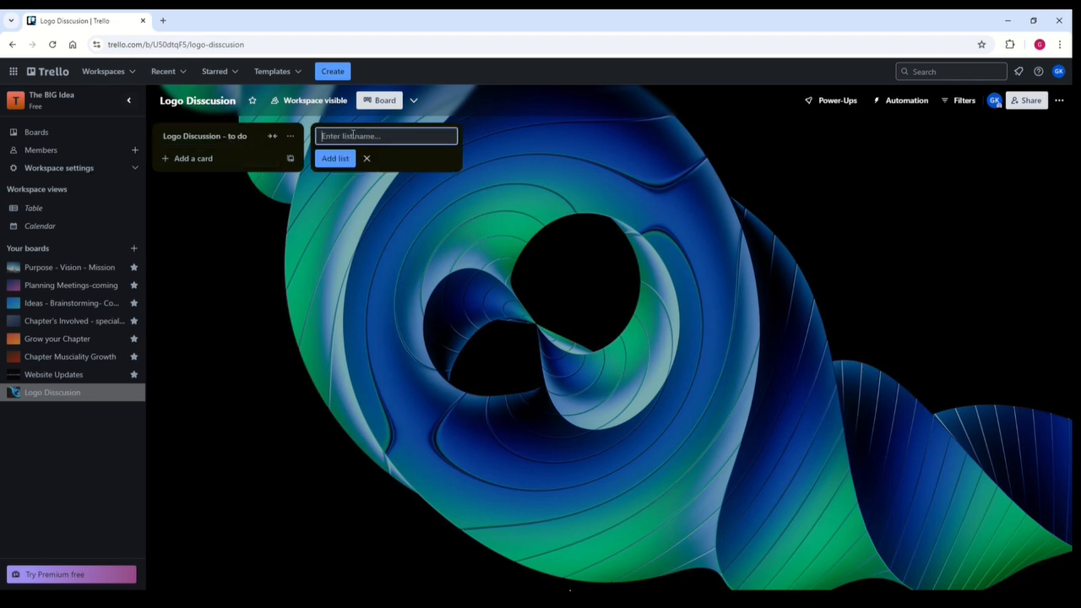
{"action": "type", "text": "Logo - Doing"}
{"action": "key", "text": "Return"}
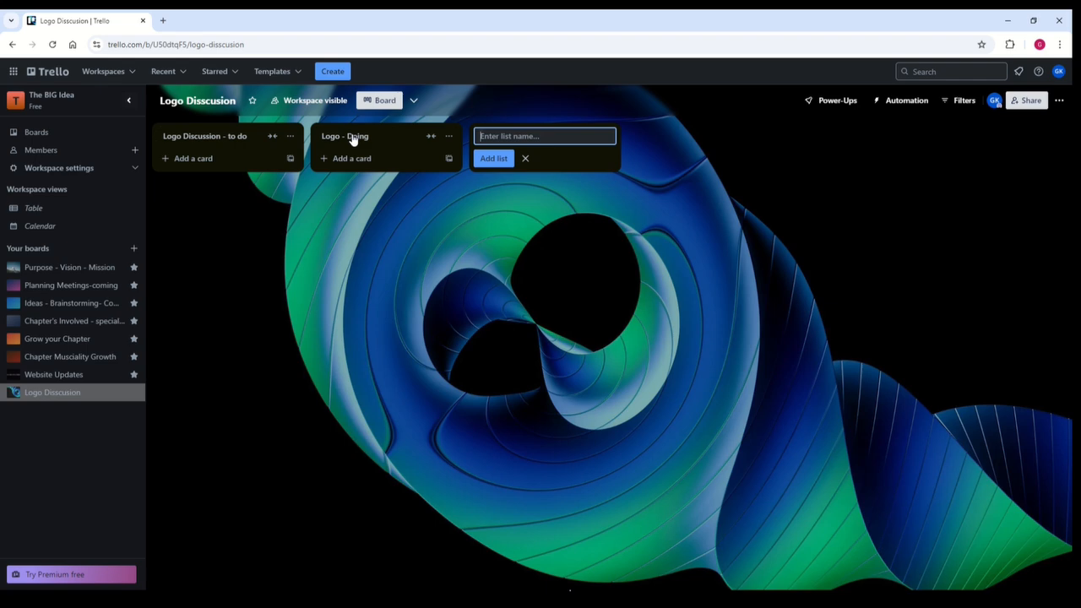
{"action": "type", "text": "Logo Complete - DONE"}
{"action": "left_click", "coordinate": [498, 287]}
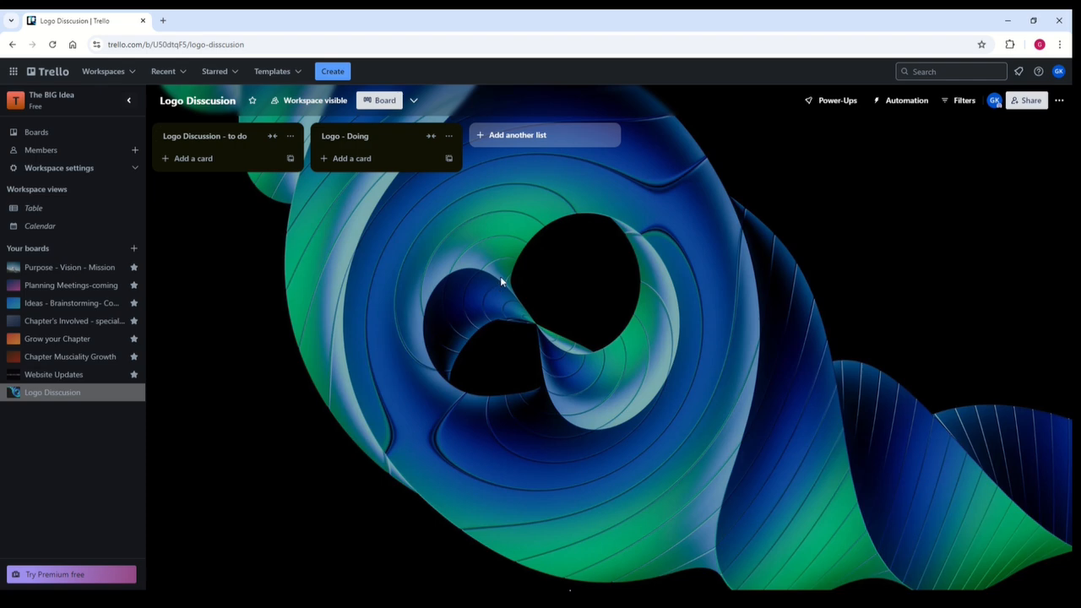
Add a card named "Current Logo" to the "Logo Discussion - to do" list.
{"action": "left_click", "coordinate": [163, 160]}
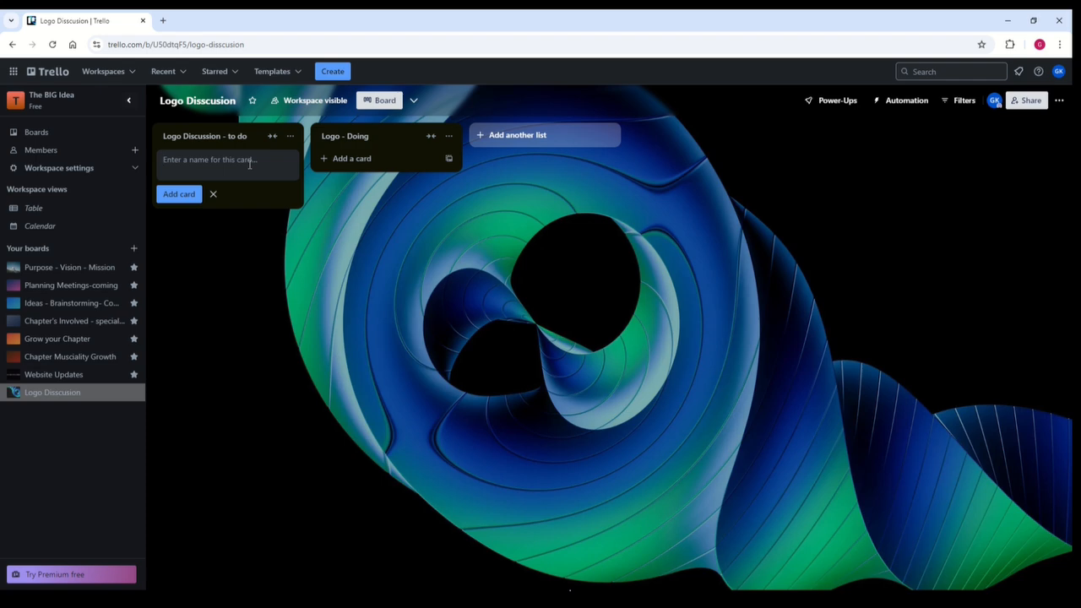
{"action": "type", "text": "Current Logo"}
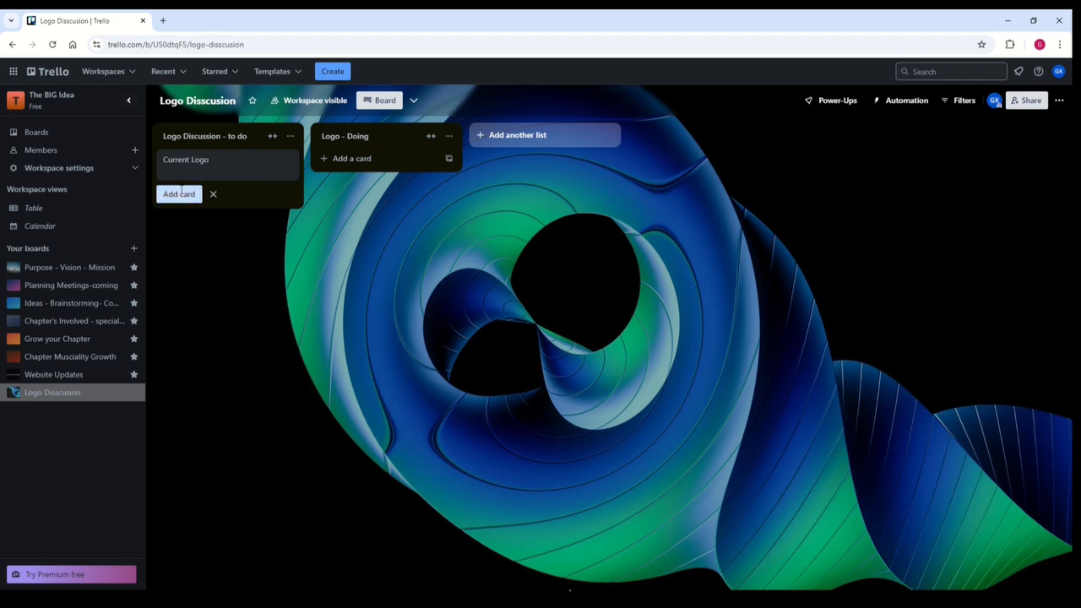
{"action": "left_click", "coordinate": [179, 193]}
{"action": "left_click", "coordinate": [229, 162]}
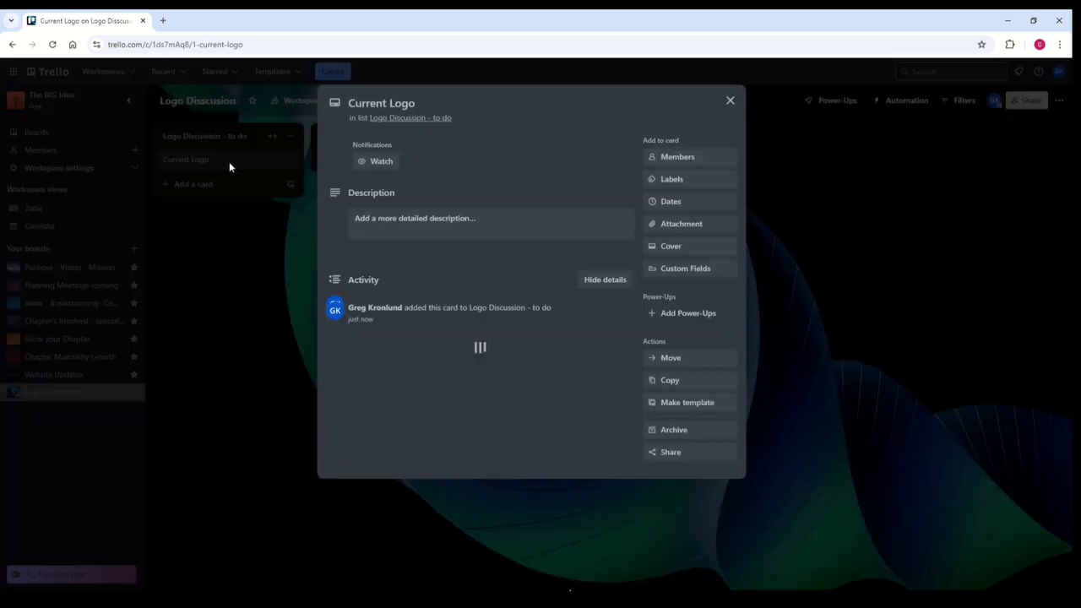
{"action": "left_click", "coordinate": [461, 211]}
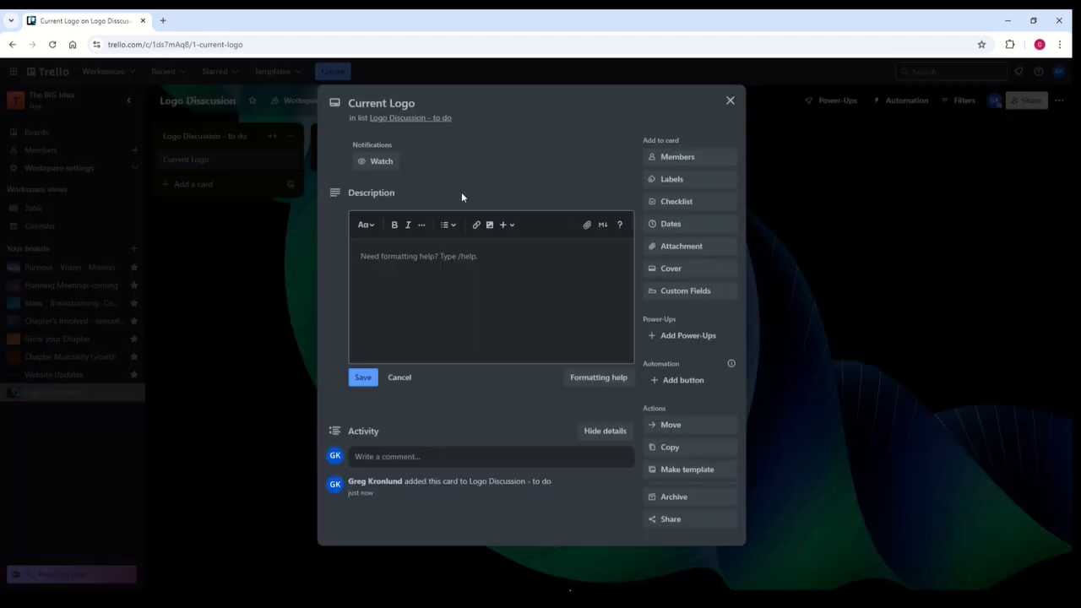
{"action": "left_click", "coordinate": [730, 100]}
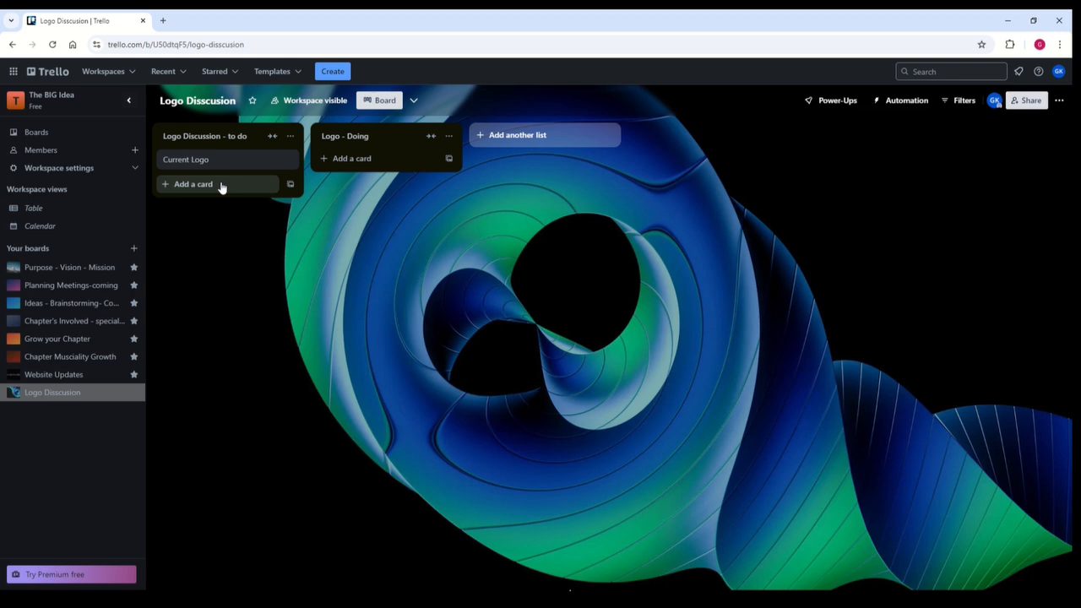
Open the Current Logo card and save the description "Current Logo... do we need to replace it...?".
{"action": "left_click", "coordinate": [289, 160]}
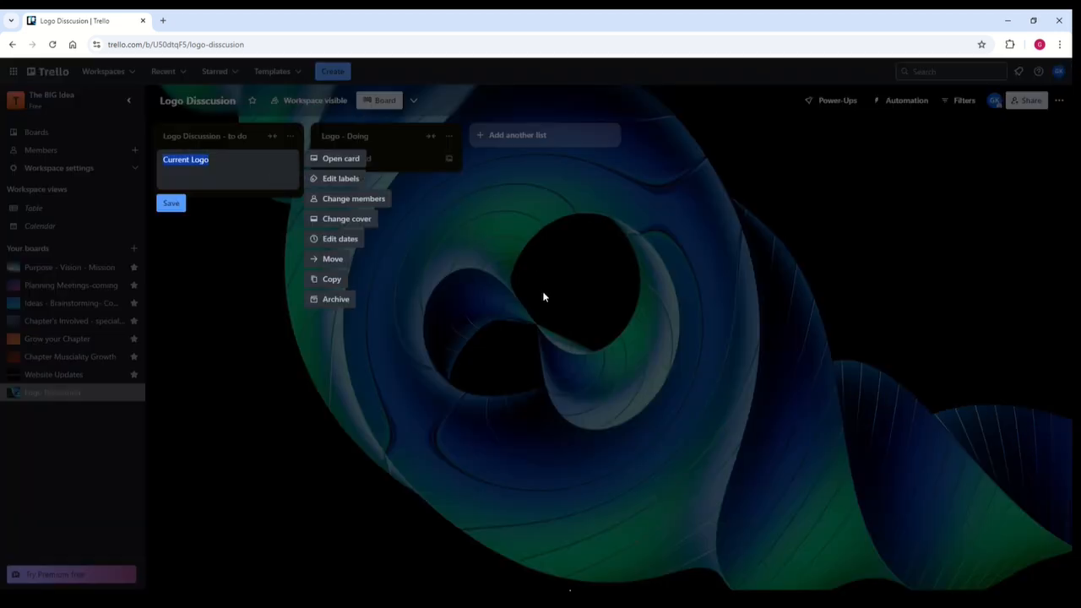
{"action": "left_click", "coordinate": [335, 163]}
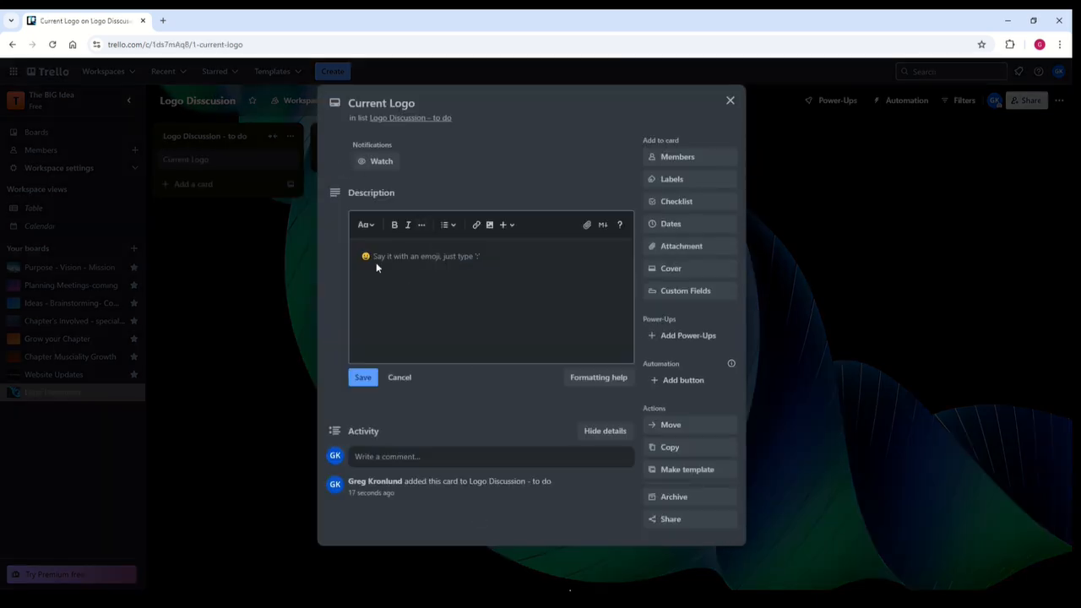
{"action": "type", "text": "C"}
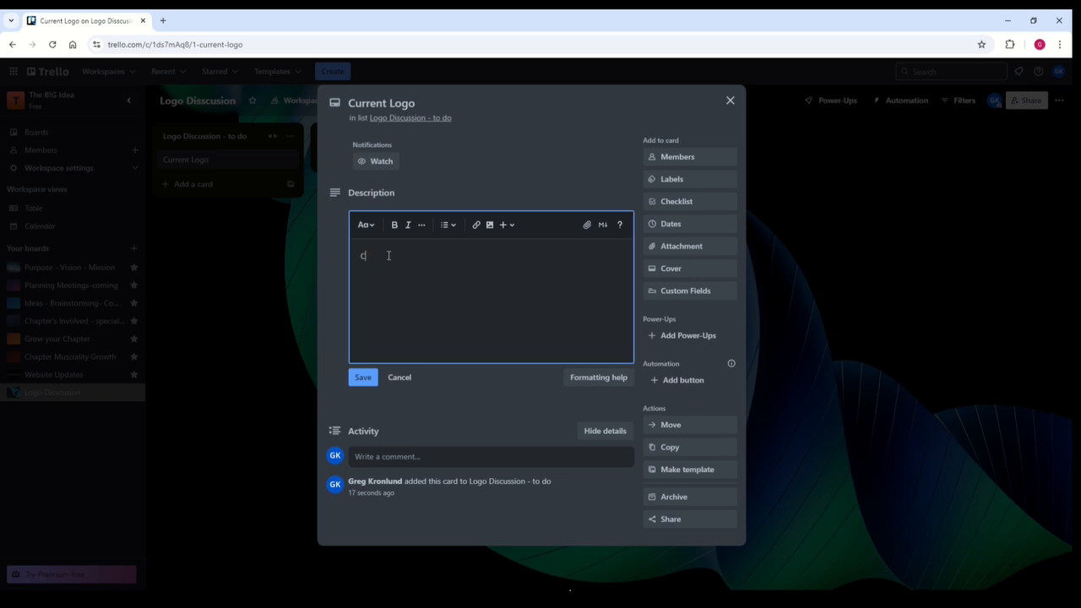
{"action": "type", "text": "urrent Logo... do we need to replace it..."}
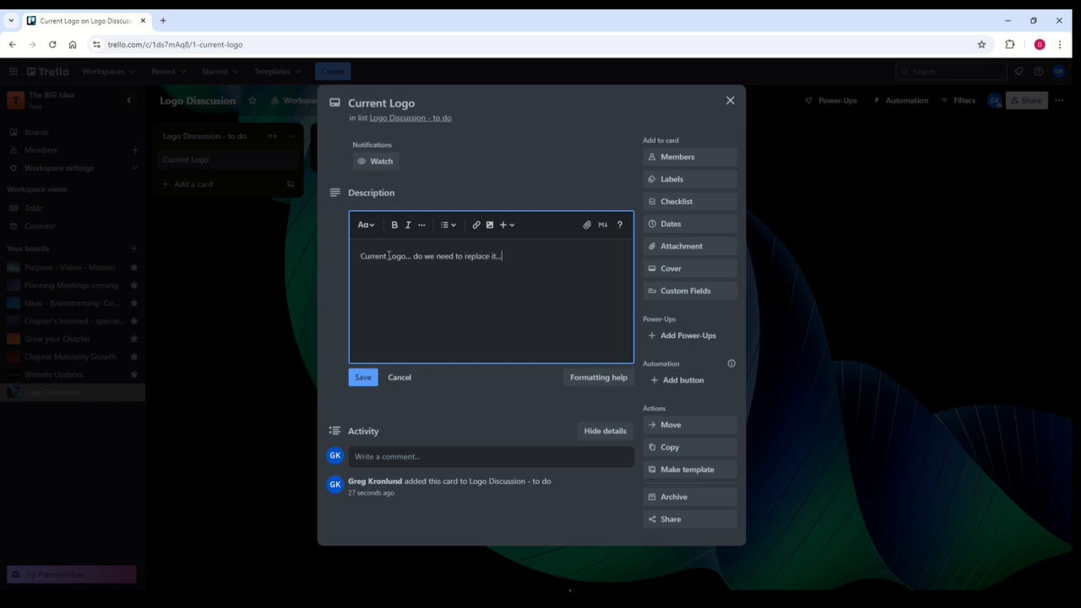
{"action": "type", "text": "?"}
{"action": "left_click", "coordinate": [362, 378]}
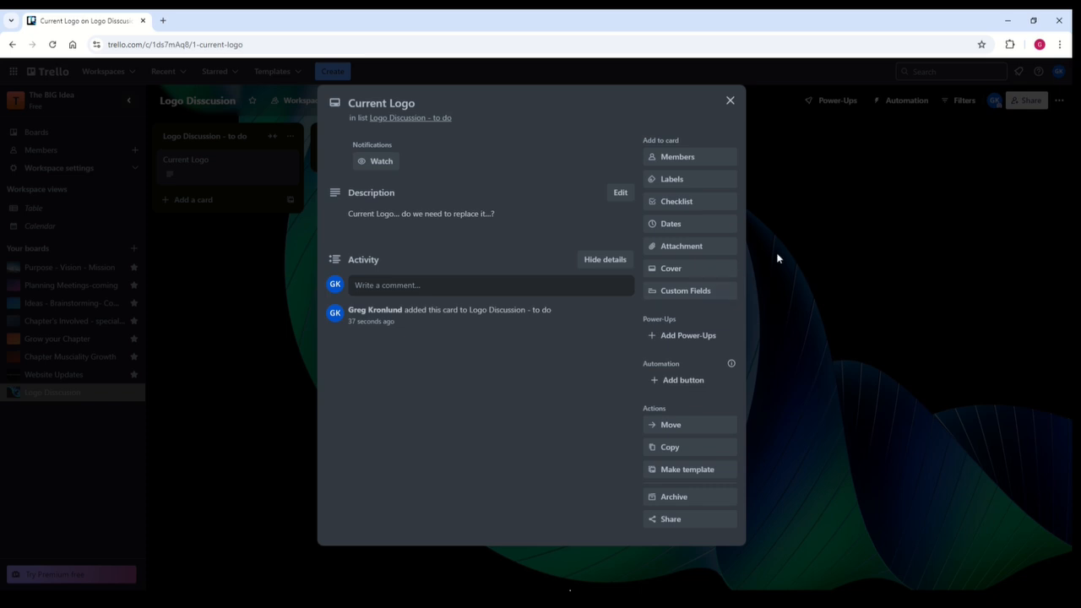
Attach the image file Capture.JPG from the computer to the Current Logo card.
{"action": "left_click", "coordinate": [693, 248]}
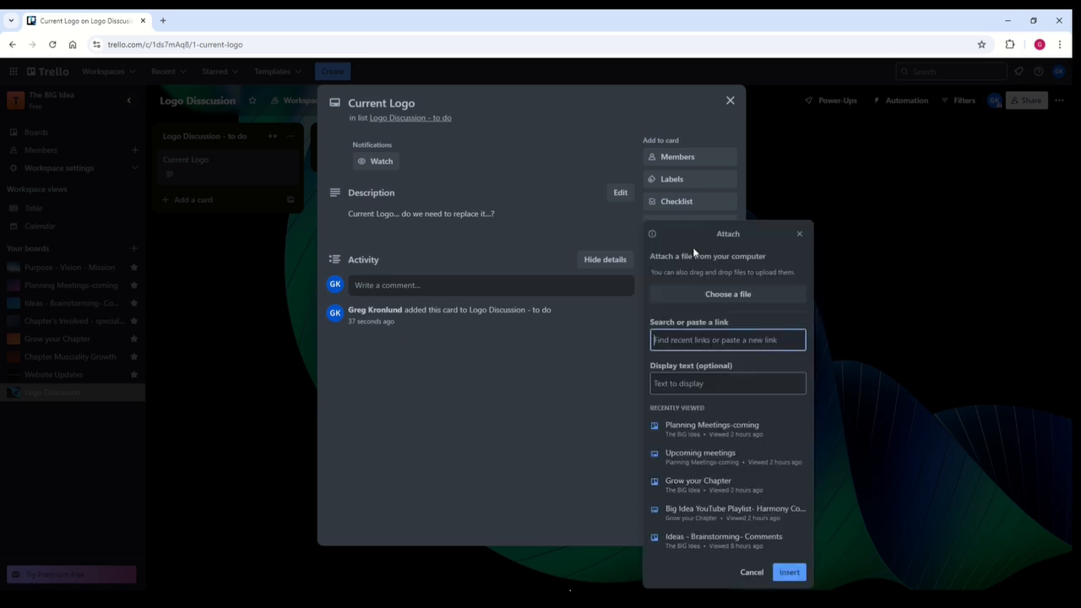
{"action": "left_click", "coordinate": [707, 295]}
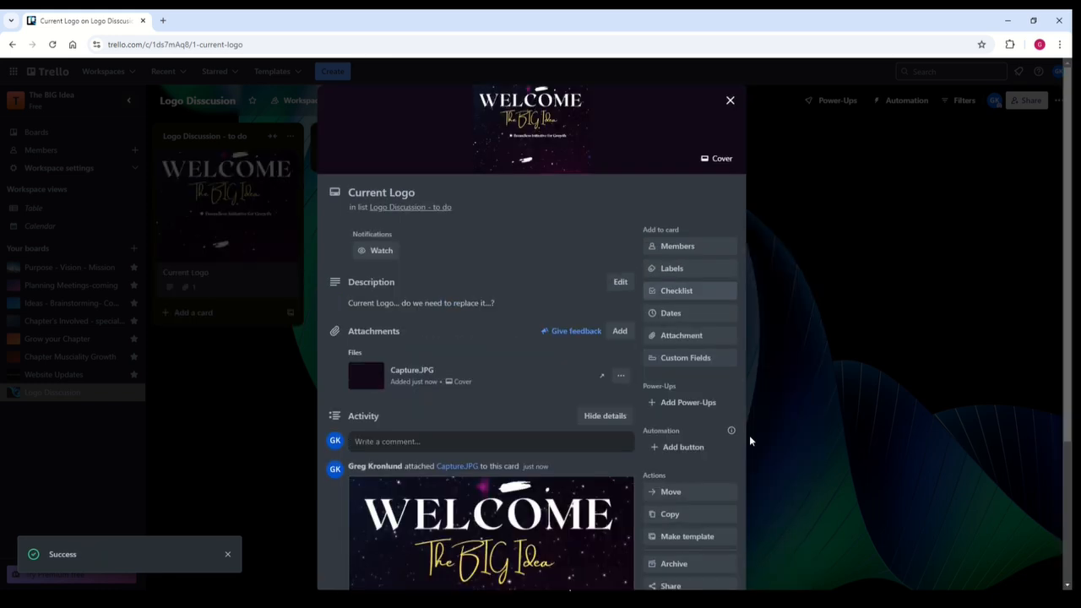
Examine the Capture.JPG attachment, its cover image and its preview in the Current Logo card's activity.
{"action": "scroll", "coordinate": [498, 473], "scroll_direction": "down", "scroll_amount": 2}
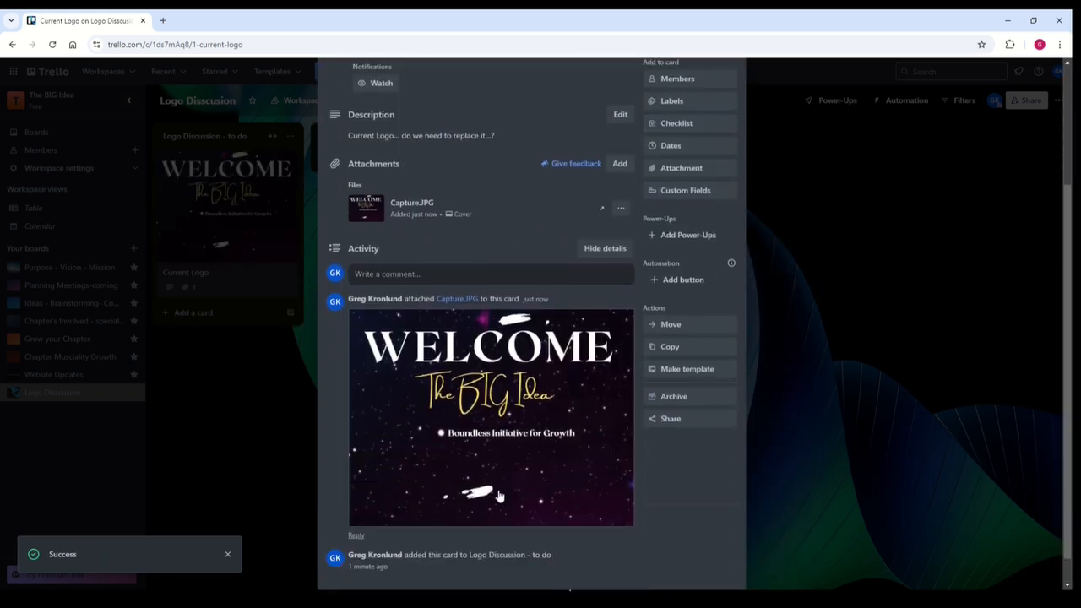
{"action": "scroll", "coordinate": [519, 461], "scroll_direction": "up", "scroll_amount": 1}
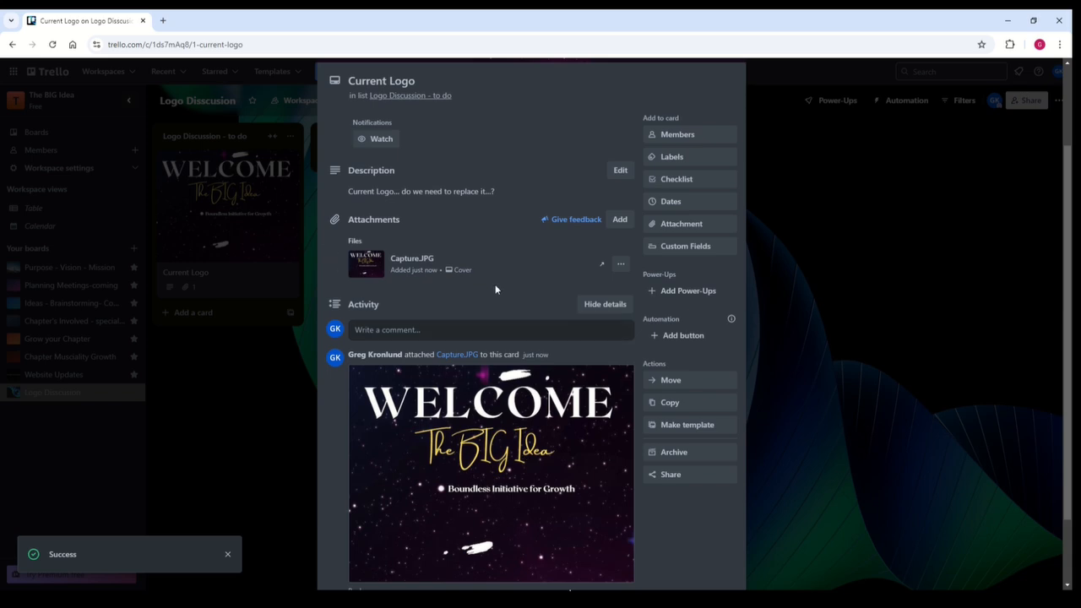
{"action": "scroll", "coordinate": [495, 290], "scroll_direction": "up", "scroll_amount": 1}
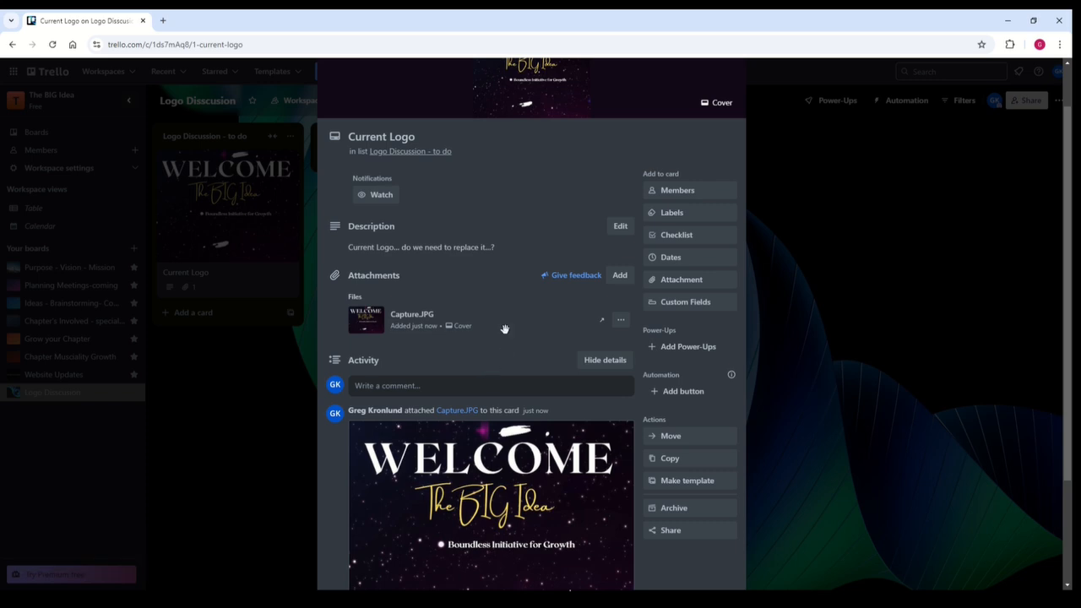
{"action": "scroll", "coordinate": [503, 329], "scroll_direction": "up", "scroll_amount": 1}
{"action": "scroll", "coordinate": [504, 335], "scroll_direction": "down", "scroll_amount": 2}
{"action": "scroll", "coordinate": [505, 334], "scroll_direction": "down", "scroll_amount": 3}
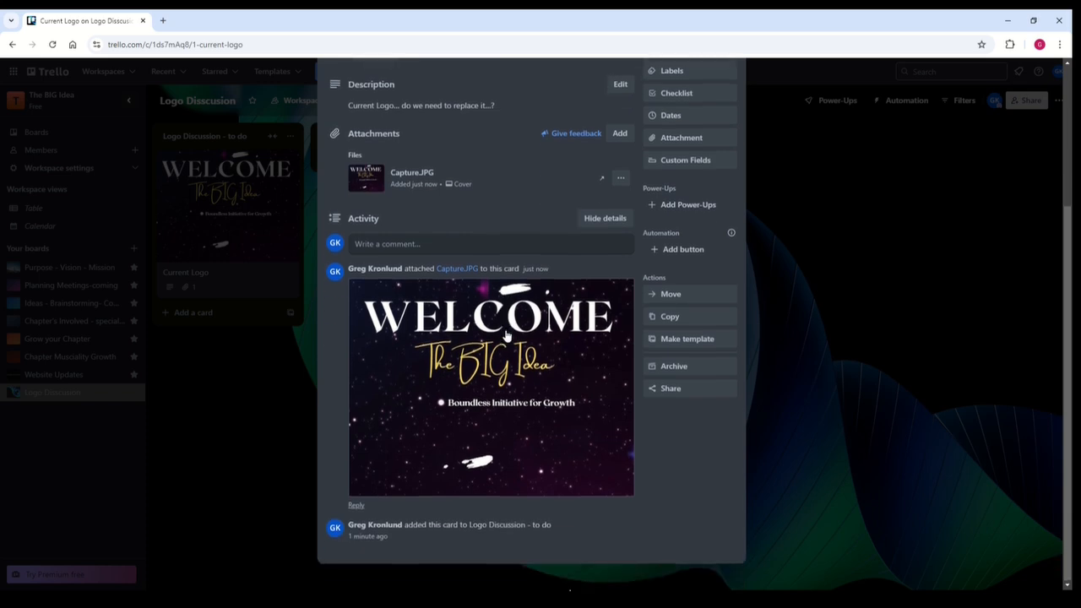
Add the line "Add a card with your ideas.." below the existing text of the Current Logo card's description and save it.
{"action": "scroll", "coordinate": [504, 335], "scroll_direction": "up", "scroll_amount": 4}
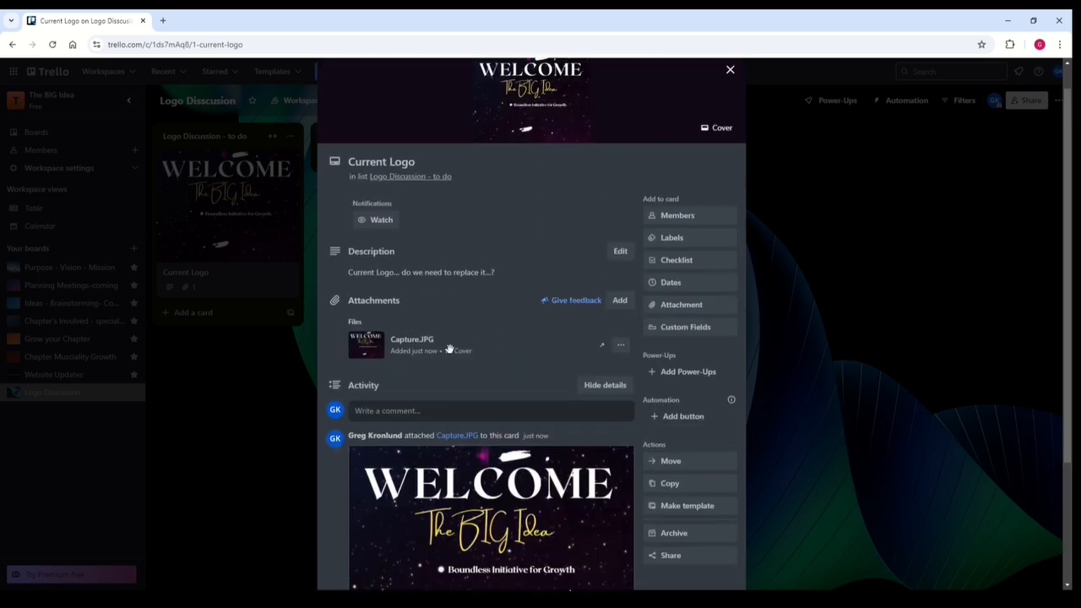
{"action": "left_click", "coordinate": [514, 275]}
{"action": "key", "text": "Return"}
{"action": "key", "text": "Return"}
{"action": "type", "text": "Add a card with your ideas."}
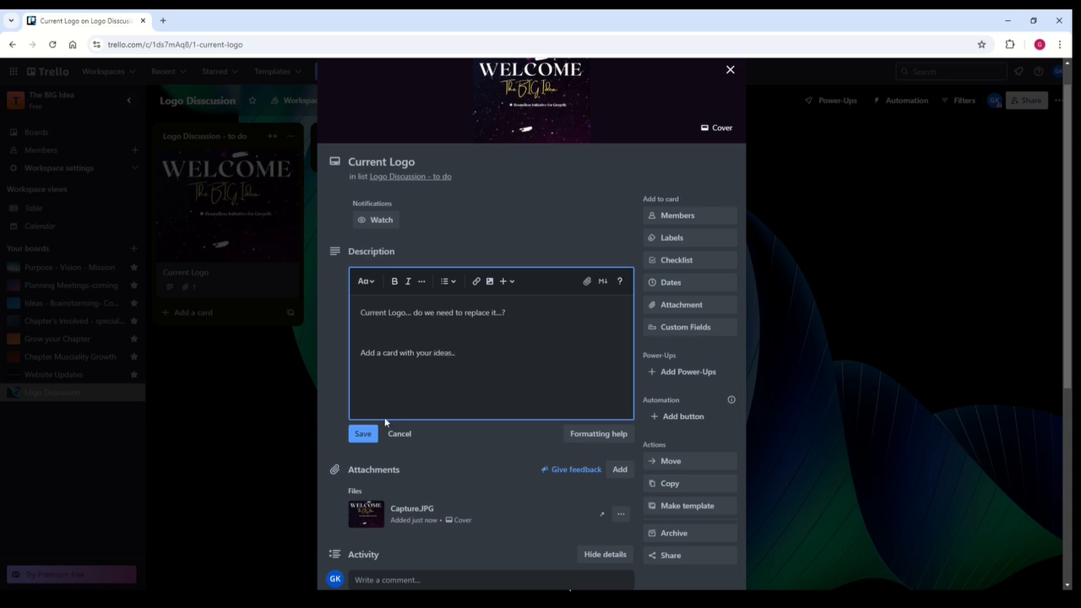
{"action": "left_click", "coordinate": [362, 433]}
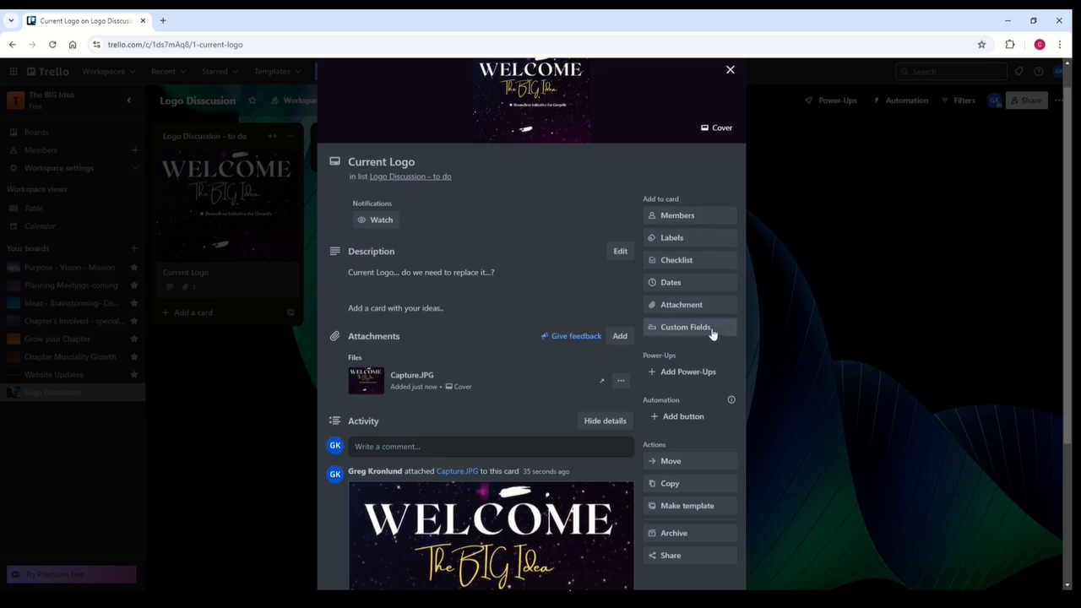
Enable a start date on the Current Logo card and set it to 9/5/2024.
{"action": "left_click", "coordinate": [688, 283]}
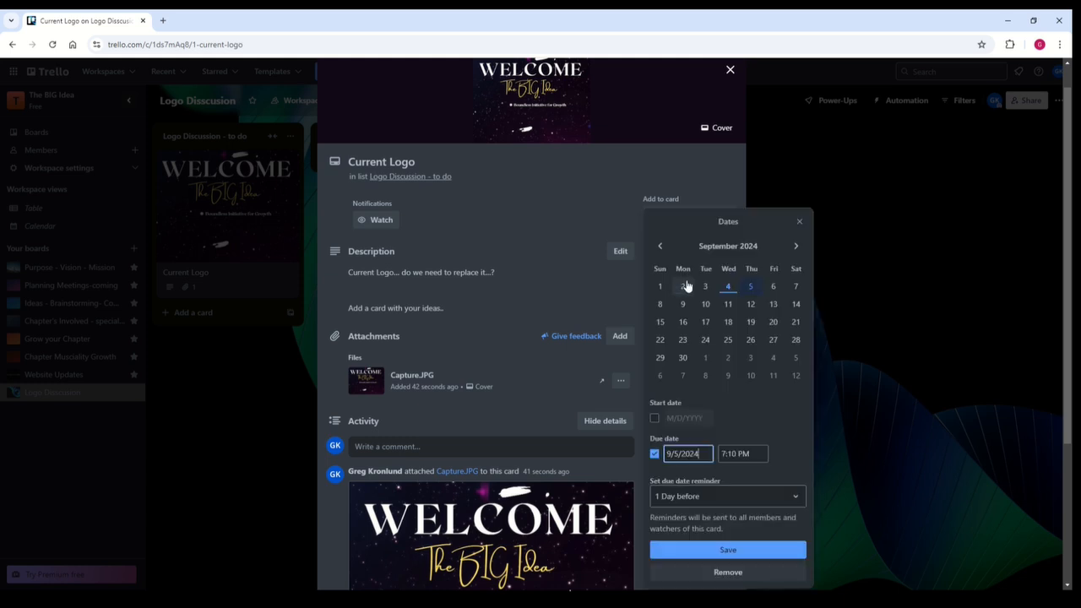
{"action": "left_click", "coordinate": [654, 419]}
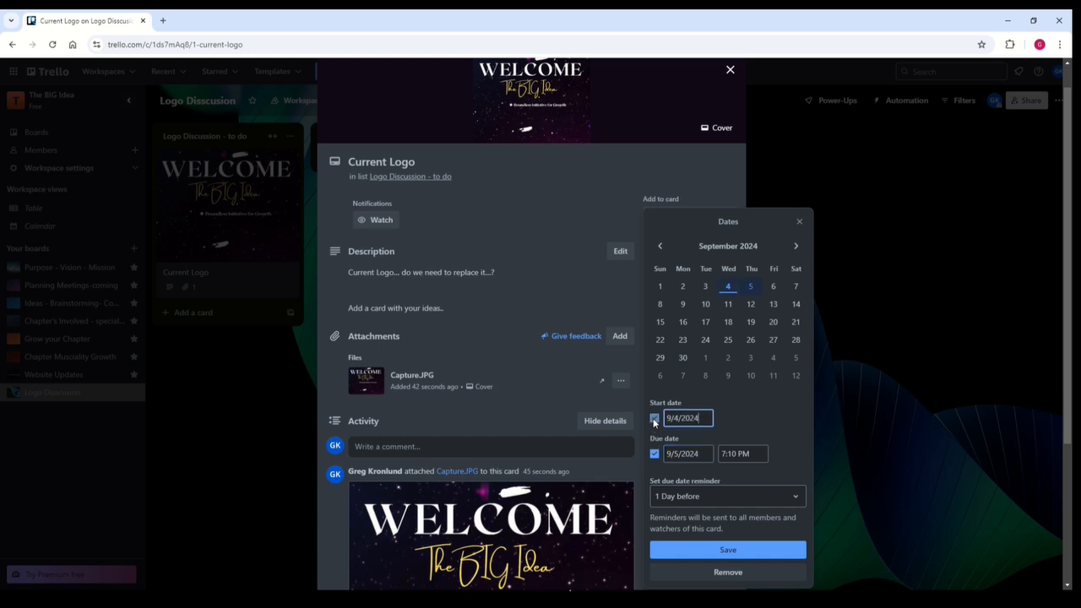
{"action": "left_click", "coordinate": [750, 287]}
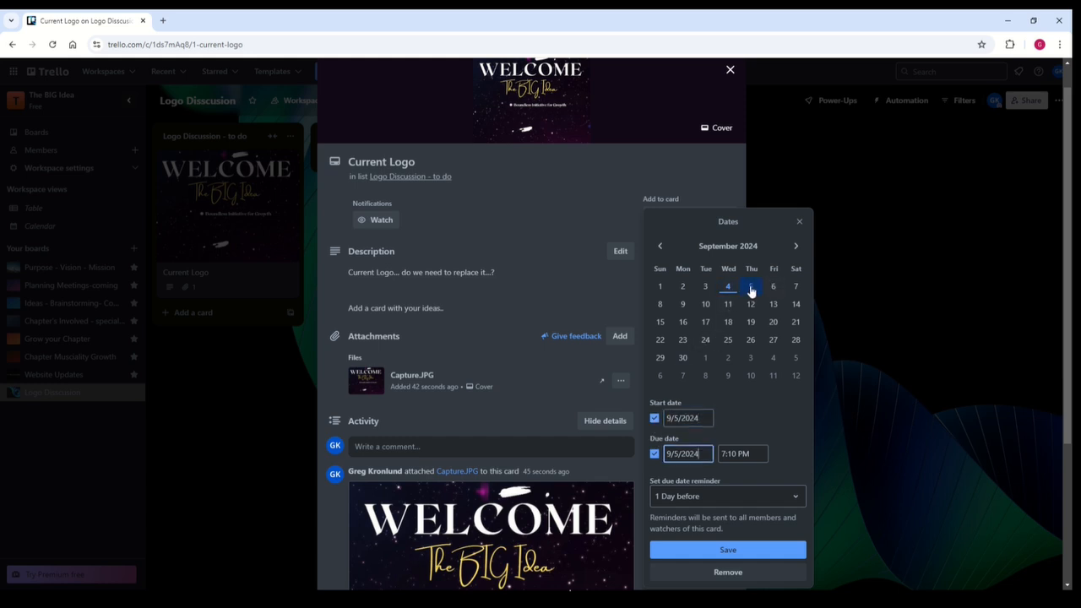
Set the Current Logo card's due date to September 13, 2024 and save the dates.
{"action": "left_click", "coordinate": [655, 453]}
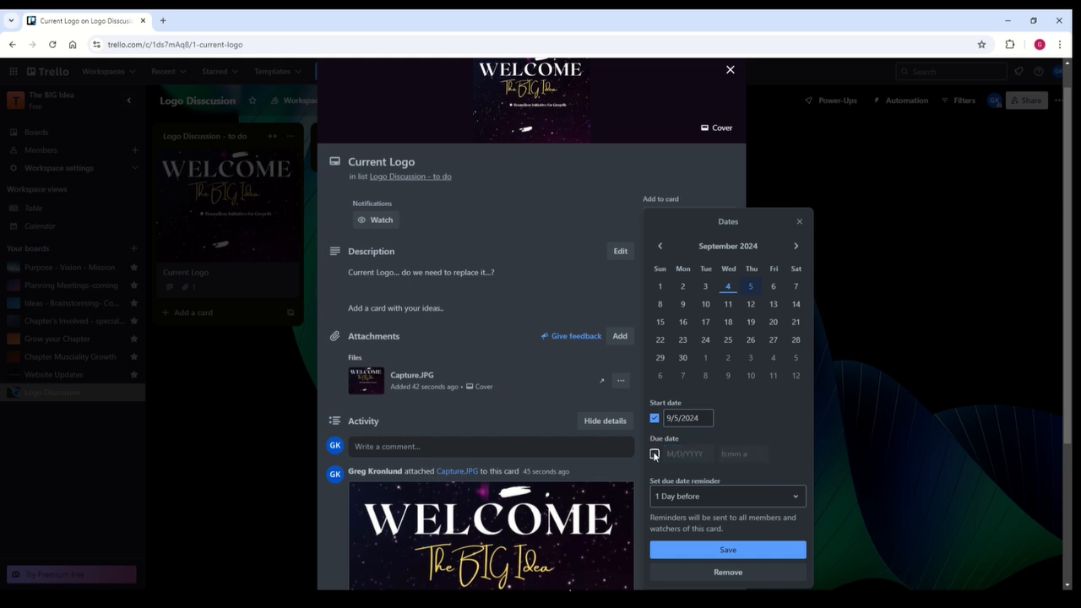
{"action": "left_click", "coordinate": [655, 453]}
{"action": "left_click", "coordinate": [654, 453]}
{"action": "left_click", "coordinate": [773, 304]}
{"action": "left_click", "coordinate": [750, 287]}
{"action": "left_click", "coordinate": [654, 453]}
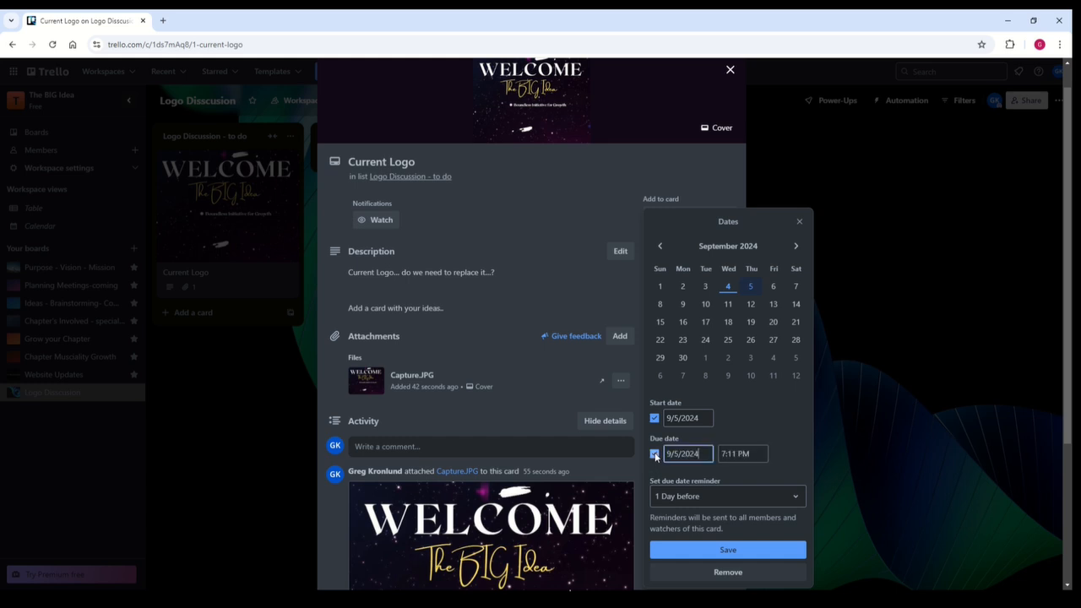
{"action": "left_click", "coordinate": [772, 305]}
{"action": "left_click", "coordinate": [716, 550]}
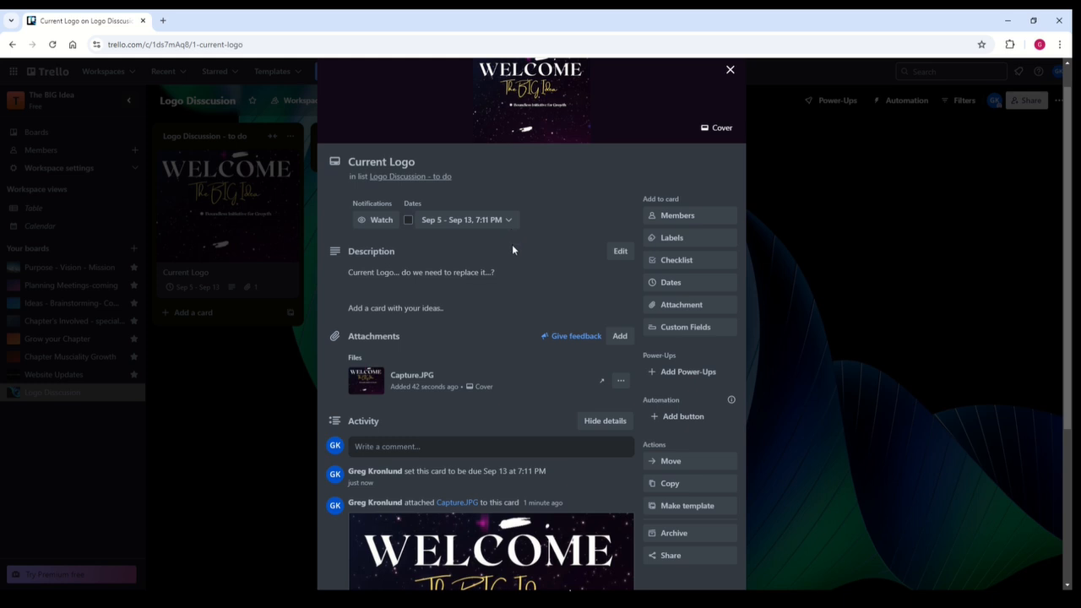
Start watching the Current Logo card to receive its notifications.
{"action": "left_click", "coordinate": [370, 221]}
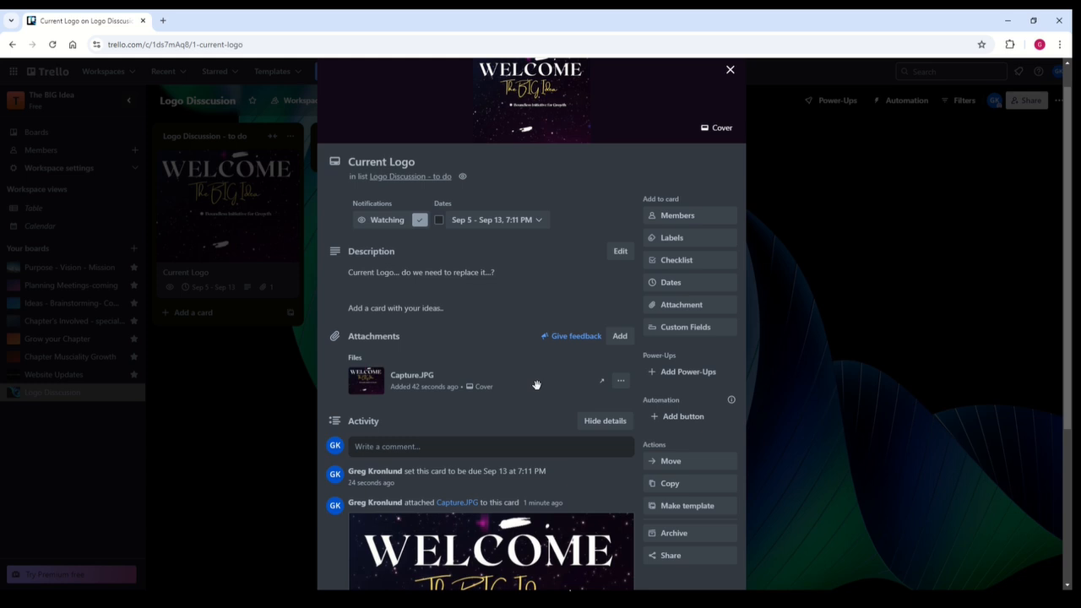
{"action": "scroll", "coordinate": [512, 384], "scroll_direction": "down", "scroll_amount": 1}
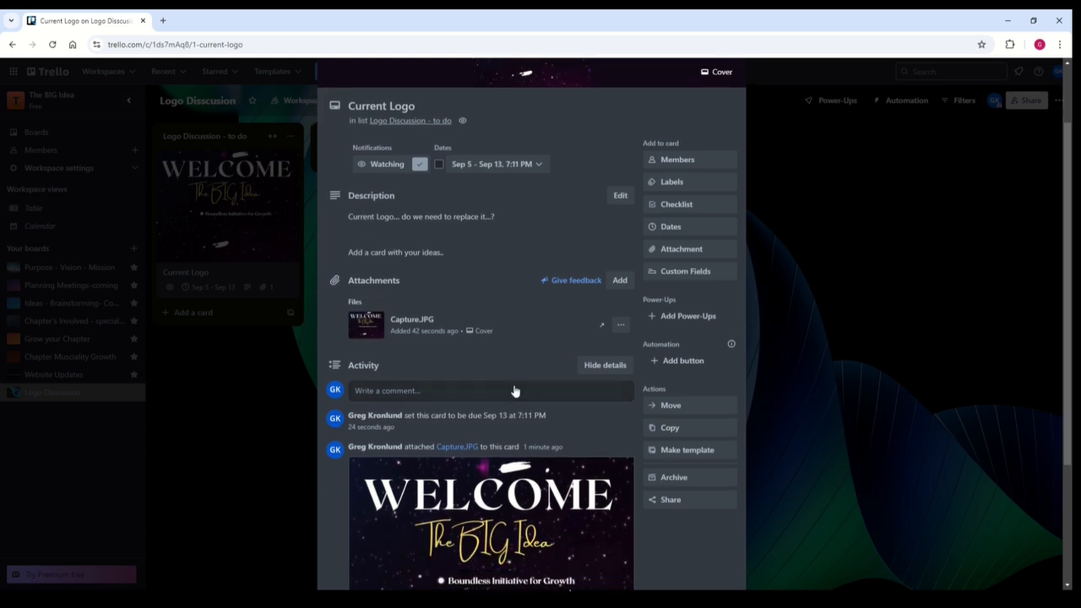
{"action": "scroll", "coordinate": [511, 381], "scroll_direction": "up", "scroll_amount": 2}
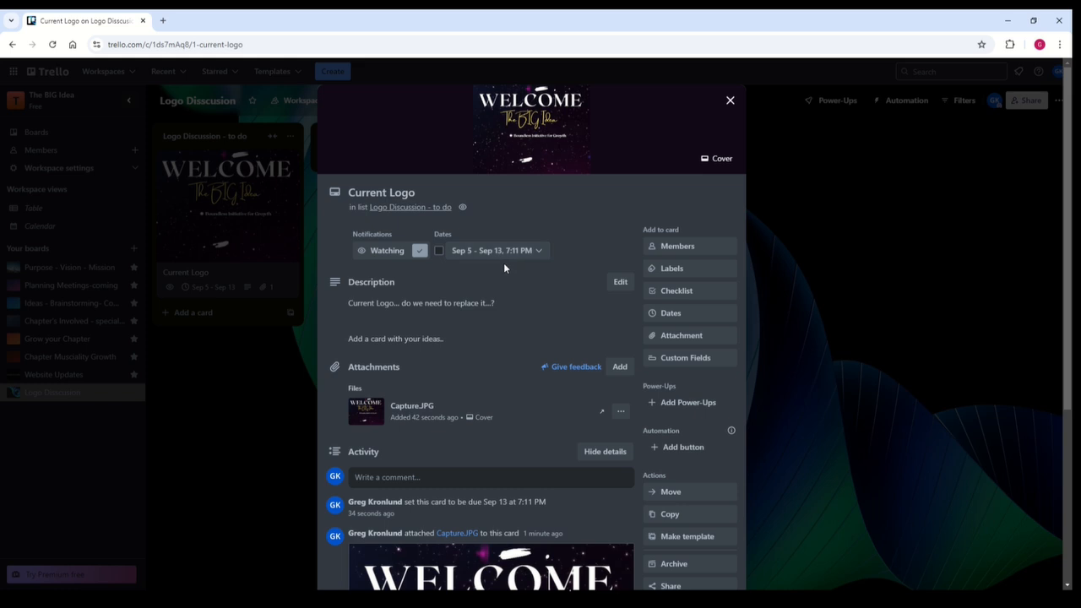
Mark the Current Logo card's due date complete and set it back to incomplete.
{"action": "left_click", "coordinate": [438, 252]}
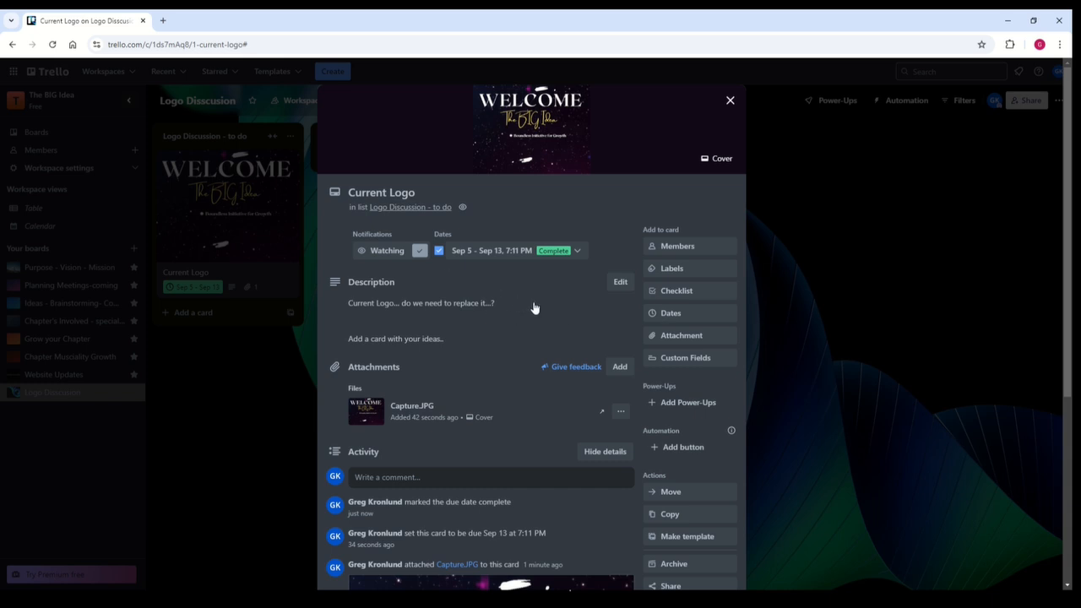
{"action": "left_click", "coordinate": [439, 252]}
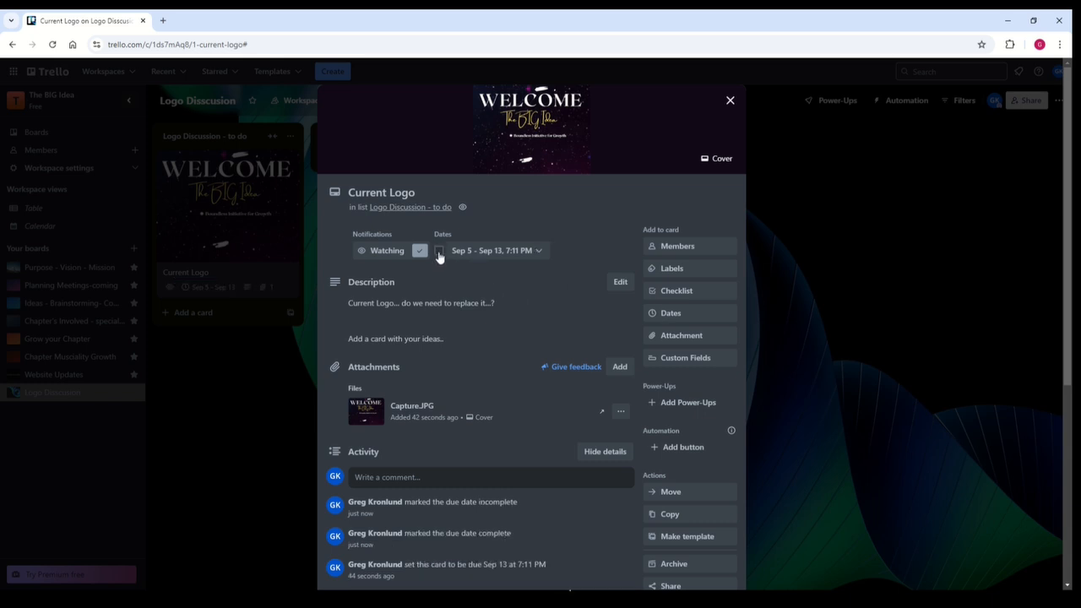
{"action": "left_click", "coordinate": [716, 160]}
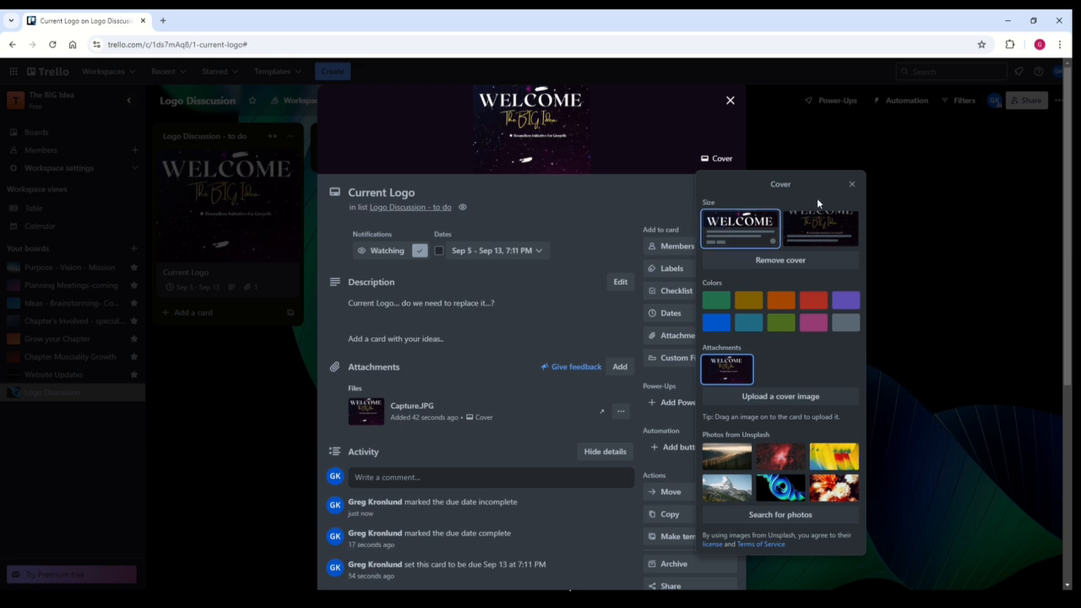
{"action": "left_click", "coordinate": [851, 185]}
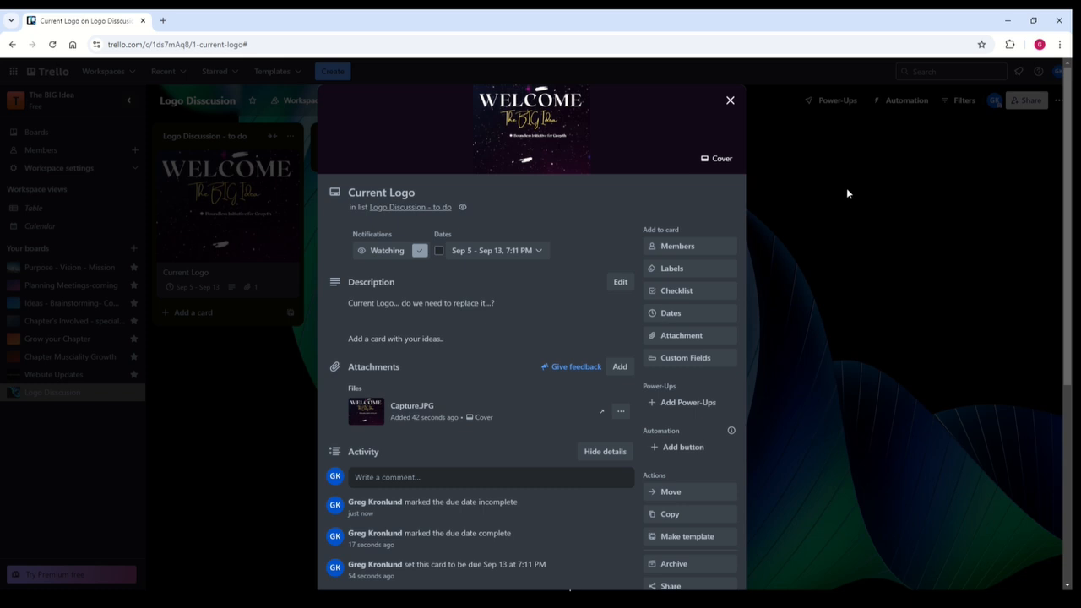
{"action": "left_click", "coordinate": [729, 100]}
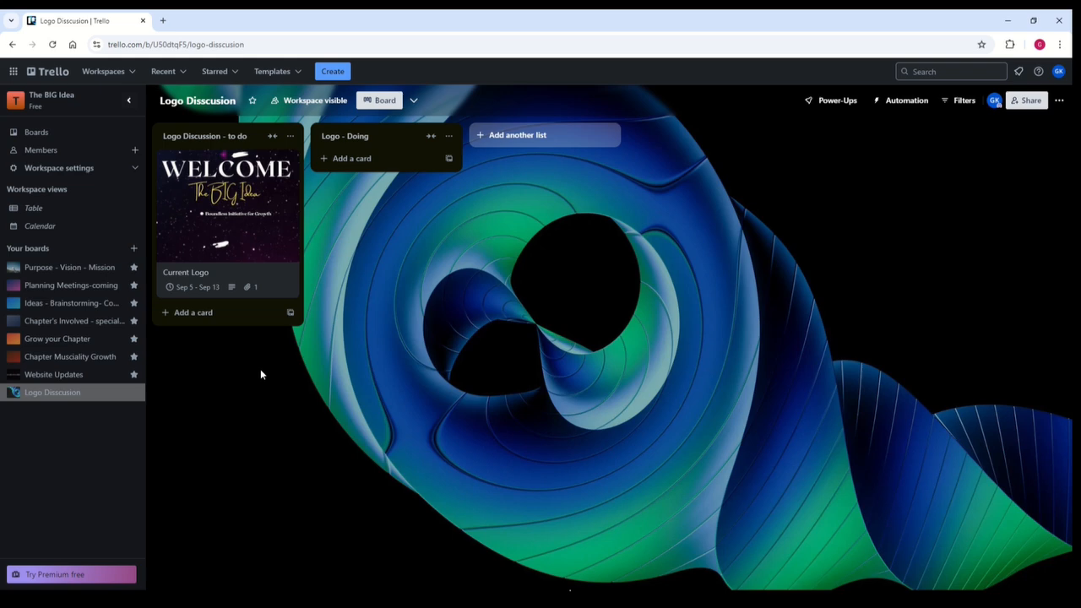
Change the Current Logo card's cover size to the full-card layout with the title over the image and close the card.
{"action": "left_click", "coordinate": [230, 244]}
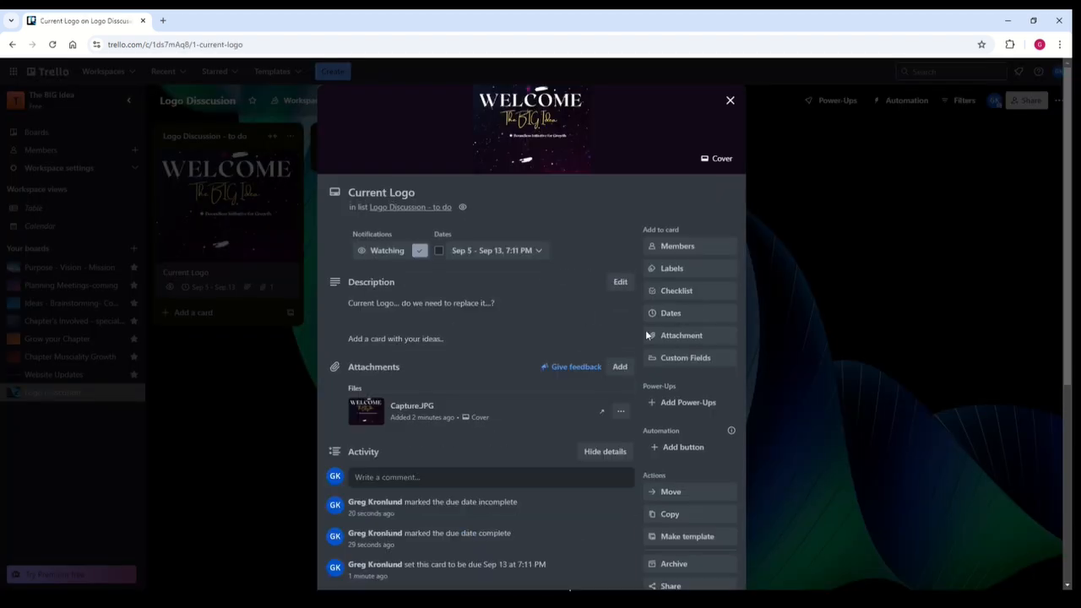
{"action": "left_click", "coordinate": [716, 161]}
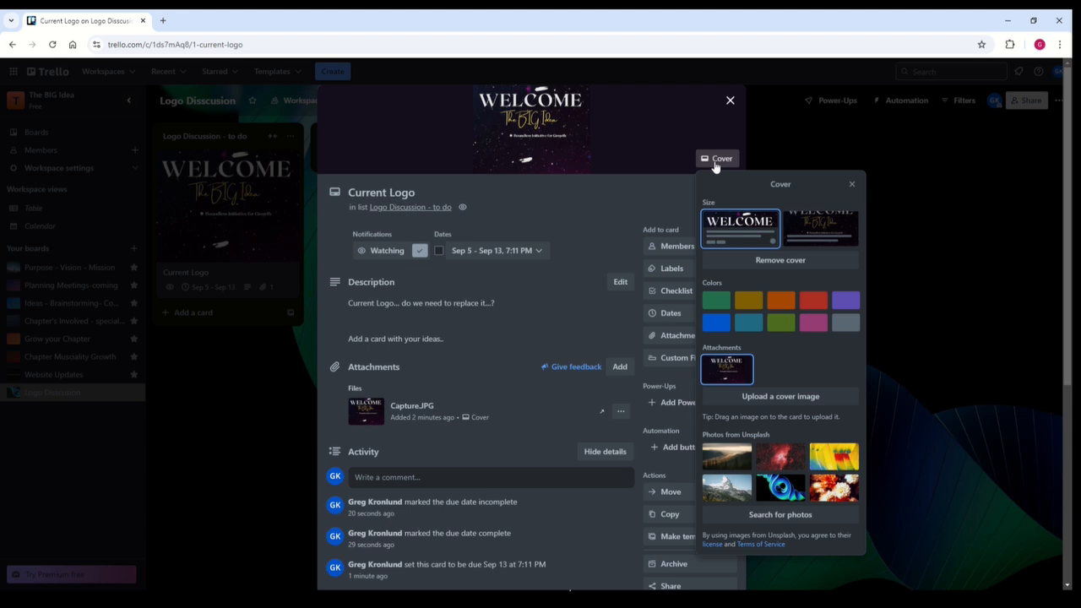
{"action": "left_click", "coordinate": [807, 228]}
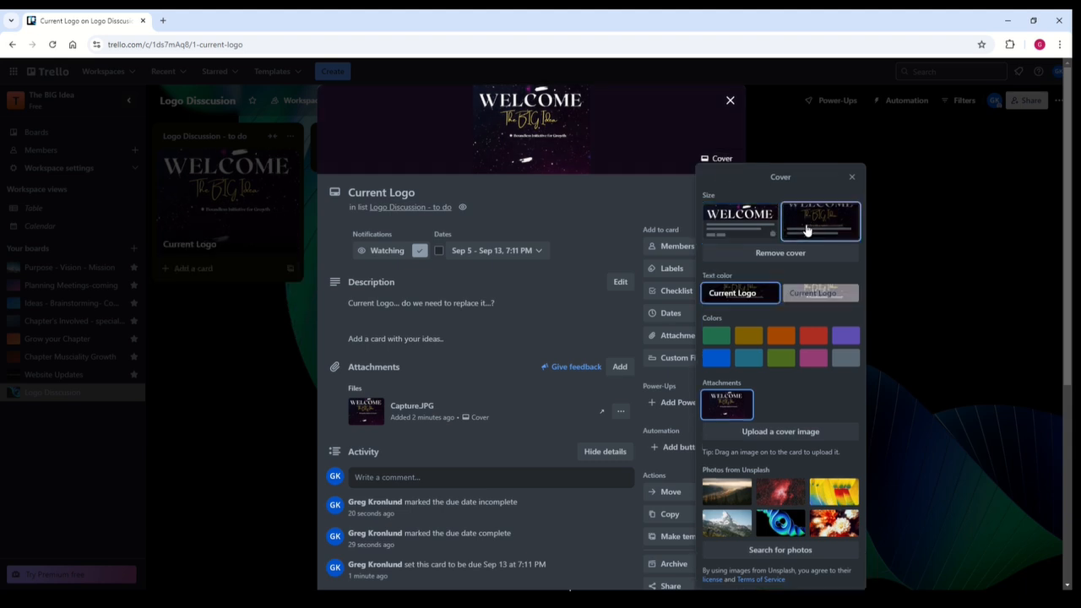
{"action": "left_click", "coordinate": [851, 177]}
{"action": "left_click", "coordinate": [731, 102]}
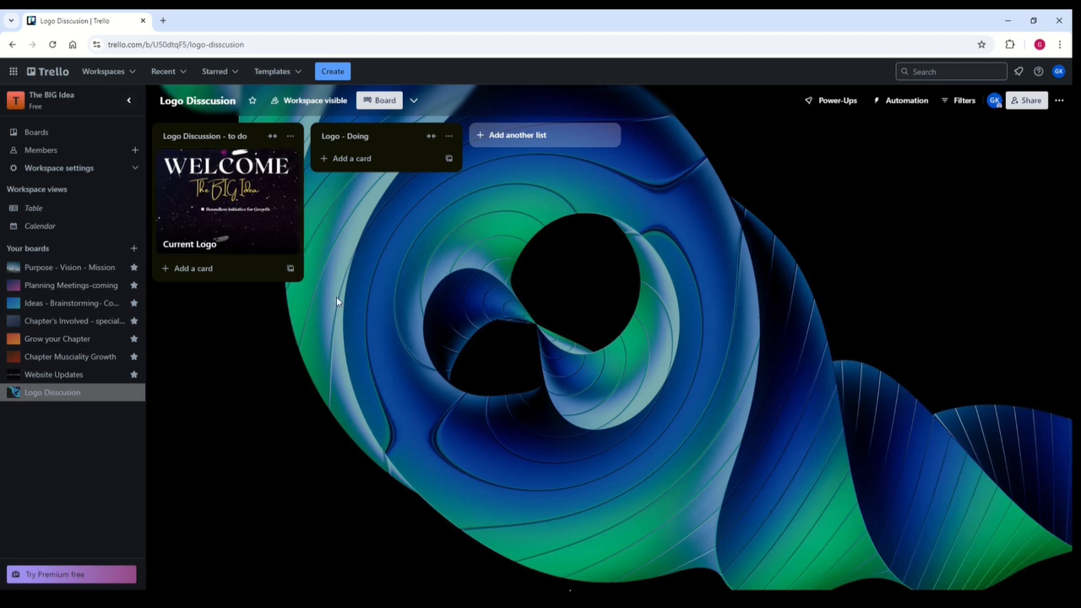
Add a card named "CARD 2" to the "Logo Discussion - to do" list.
{"action": "left_click", "coordinate": [164, 272]}
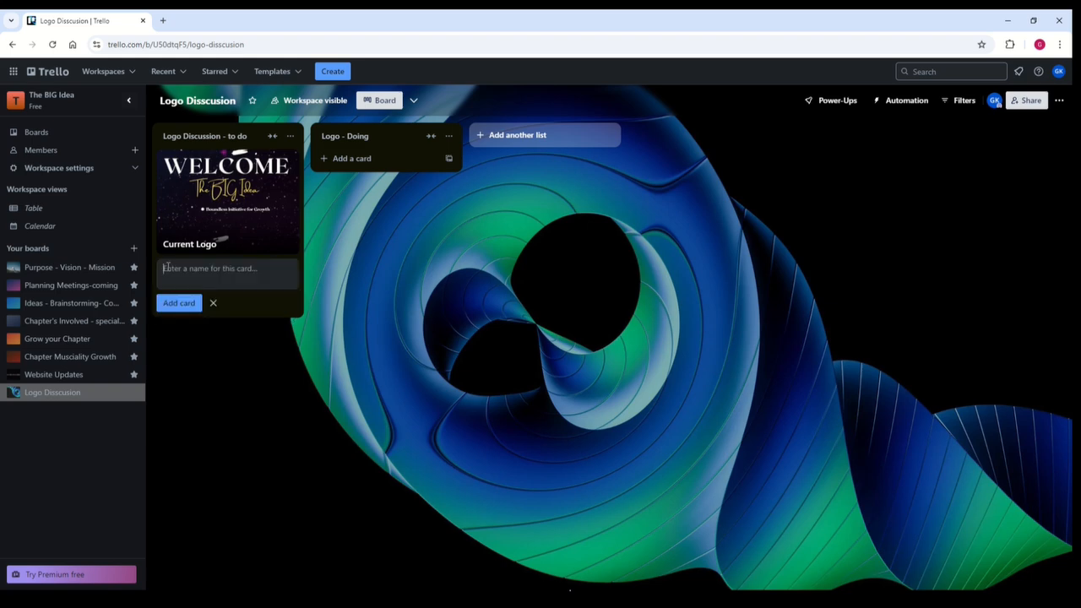
{"action": "type", "text": "C"}
{"action": "type", "text": "RD"}
{"action": "key", "text": "BackSpace"}
{"action": "key", "text": "BackSpace"}
{"action": "key", "text": "BackSpace"}
{"action": "type", "text": "CARD 2"}
{"action": "key", "text": "Return"}
Add another card named "CARD E" below CARD 2 in the same list.
{"action": "type", "text": "CARD"}
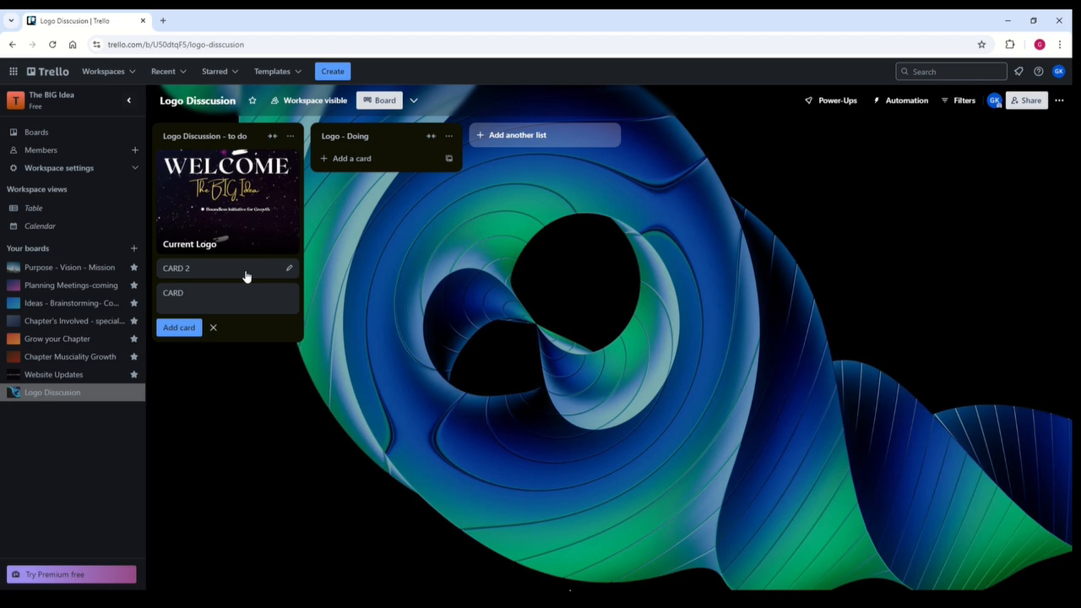
{"action": "type", "text": " E"}
{"action": "key", "text": "Return"}
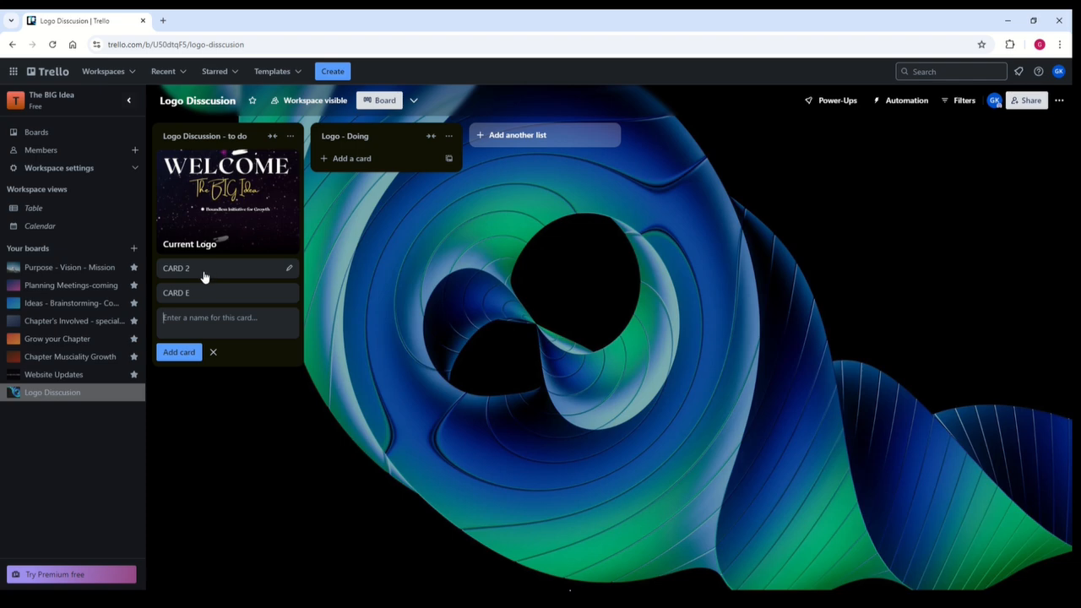
Move CARD 2, CARD E and Current Logo into the "Logo - Doing" list, in that order.
{"action": "left_click_drag", "start_coordinate": [203, 276], "coordinate": [337, 248]}
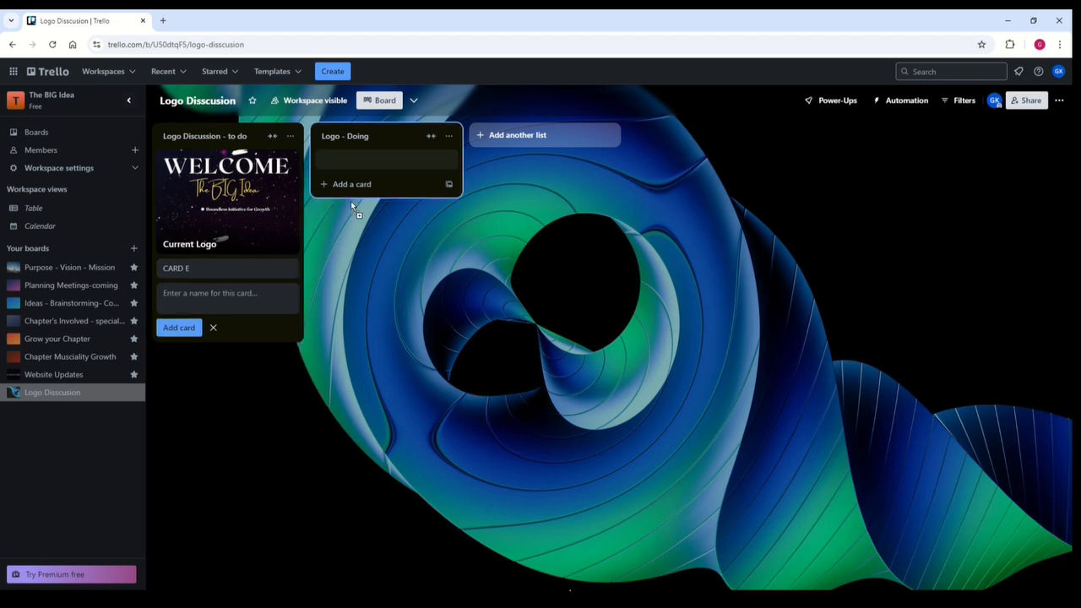
{"action": "left_click_drag", "start_coordinate": [351, 203], "coordinate": [363, 169]}
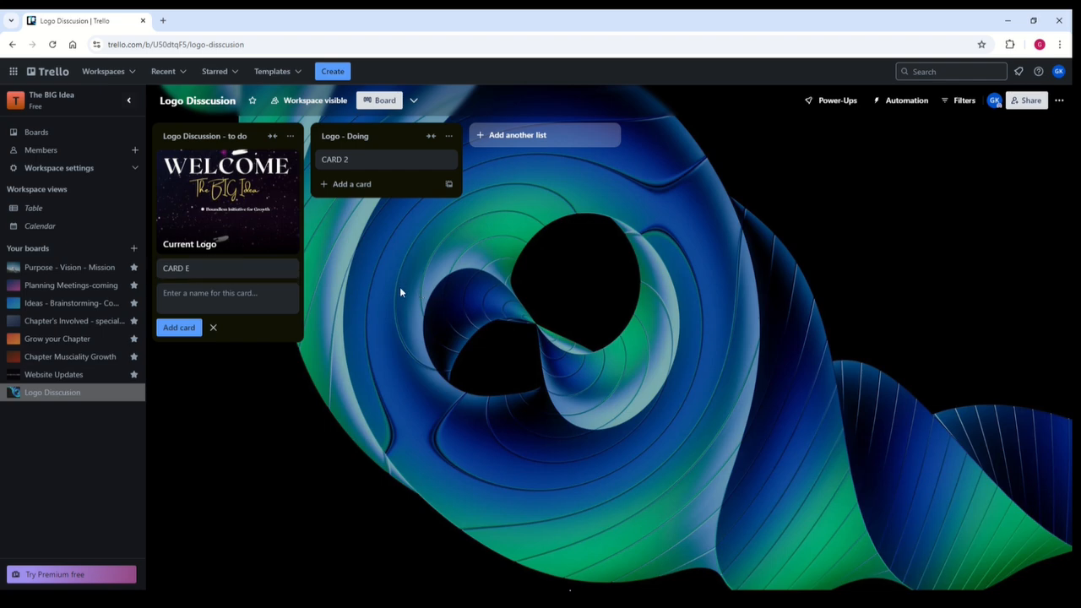
{"action": "left_click_drag", "start_coordinate": [229, 270], "coordinate": [351, 201]}
{"action": "left_click_drag", "start_coordinate": [194, 187], "coordinate": [344, 211]}
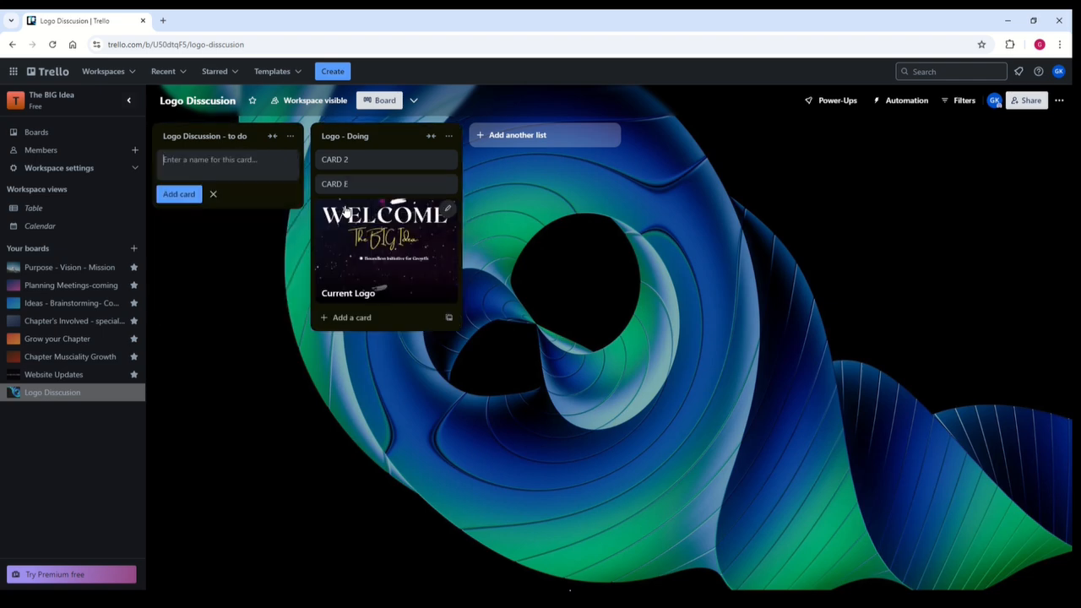
Add a third list named "Logo Complete - DONE" to the board.
{"action": "left_click", "coordinate": [486, 141]}
{"action": "type", "text": "Logo Complete - DONE"}
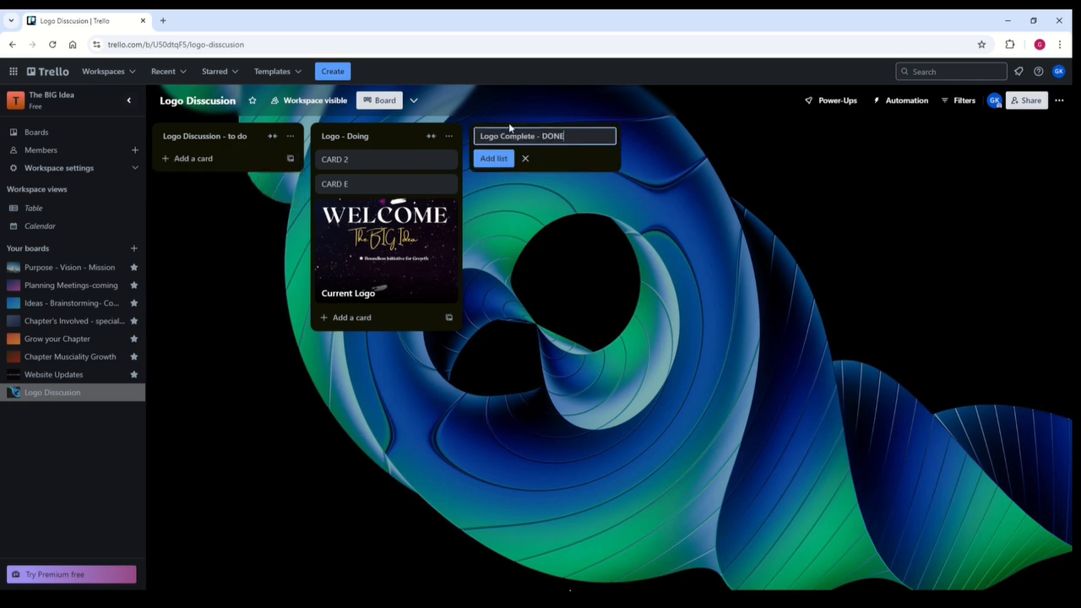
{"action": "key", "text": "Return"}
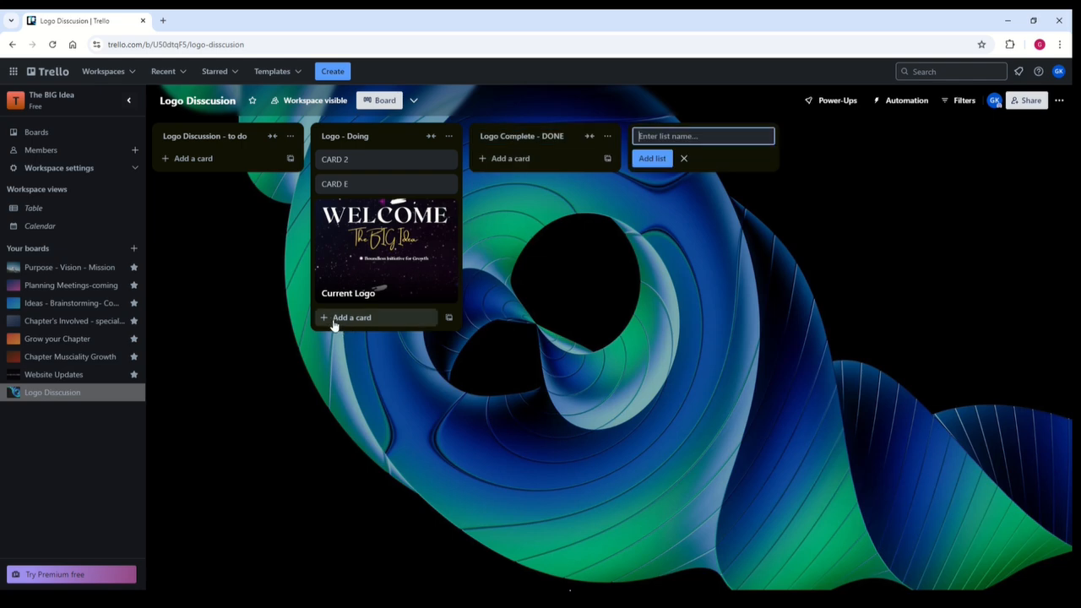
Move CARD 2 and CARD E from "Logo - Doing" into the "Logo Complete - DONE" list.
{"action": "left_click_drag", "start_coordinate": [342, 162], "coordinate": [501, 172]}
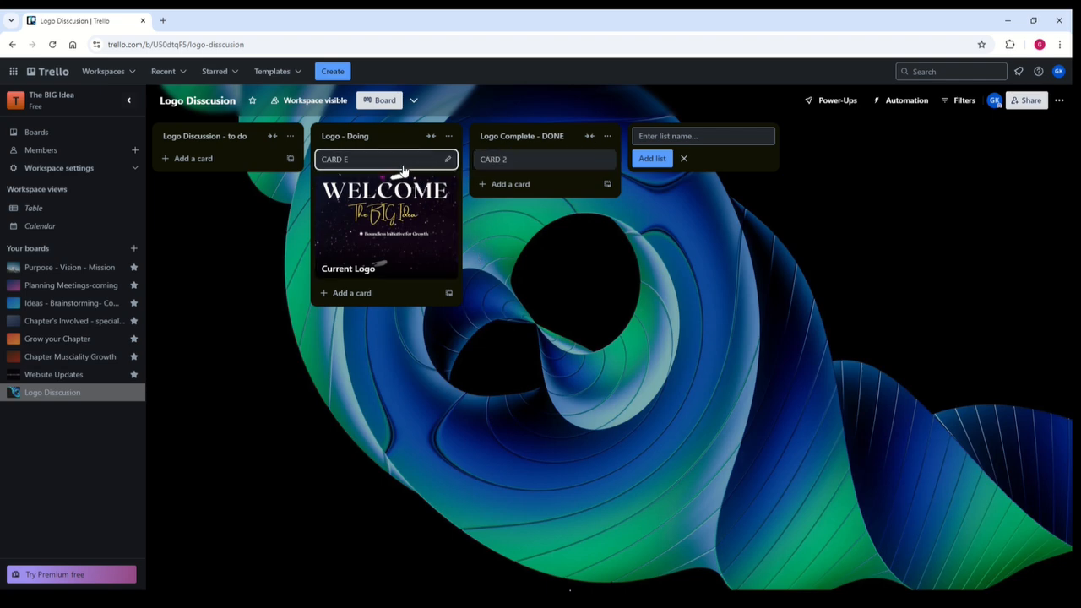
{"action": "left_click_drag", "start_coordinate": [391, 169], "coordinate": [524, 184]}
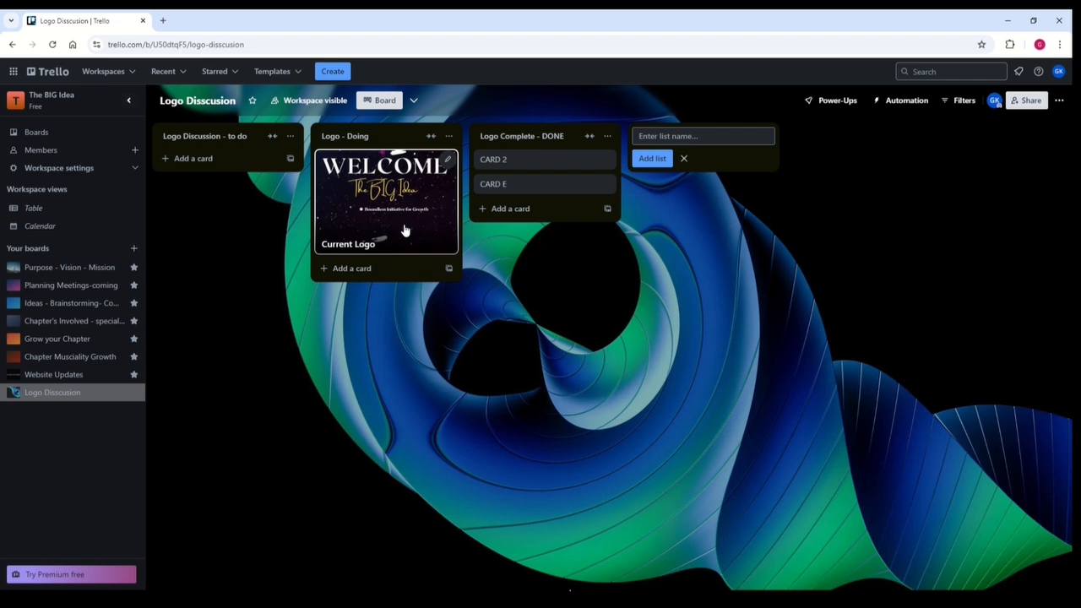
Move all three cards back to the "Logo Discussion - to do" list in the order CARD E, CARD 2, Current Logo.
{"action": "left_click_drag", "start_coordinate": [426, 193], "coordinate": [279, 176]}
{"action": "left_click_drag", "start_coordinate": [569, 169], "coordinate": [279, 265]}
{"action": "mouse_move", "coordinate": [513, 164]}
{"action": "left_mouse_down"}
{"action": "mouse_move", "coordinate": [311, 298]}
{"action": "mouse_move", "coordinate": [198, 295]}
{"action": "mouse_move", "coordinate": [174, 169]}
{"action": "mouse_move", "coordinate": [193, 125]}
{"action": "mouse_move", "coordinate": [200, 152]}
{"action": "left_mouse_up"}
{"action": "left_click_drag", "start_coordinate": [234, 301], "coordinate": [224, 201]}
{"action": "left_click_drag", "start_coordinate": [247, 285], "coordinate": [248, 256]}
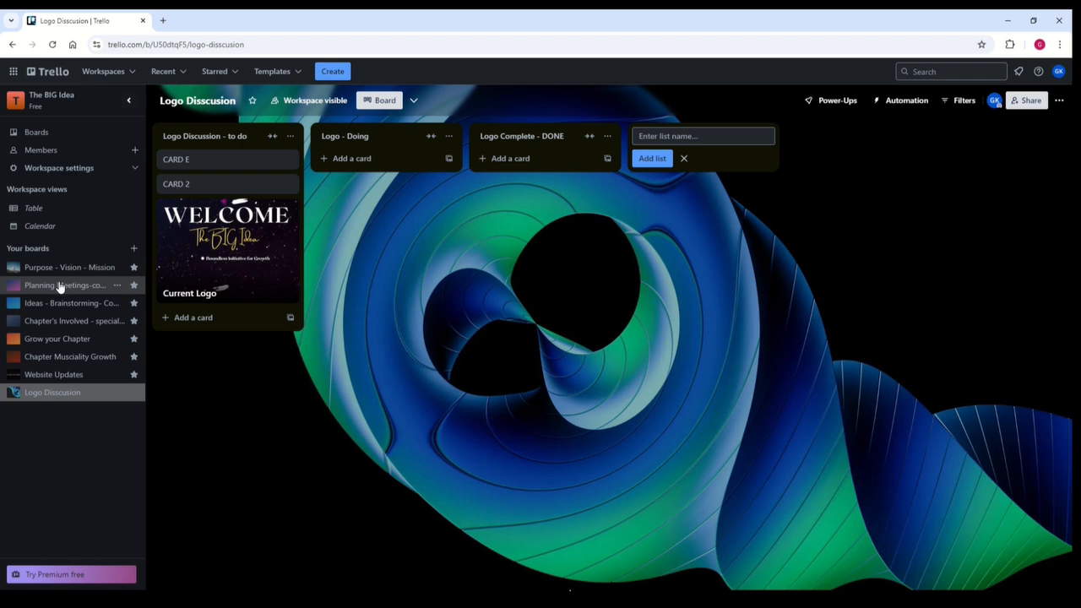
View the Grow your Chapter, Chapter's Involved - specialized Needs and Ideas - Brainstorming- Comments boards one after another.
{"action": "left_click", "coordinate": [56, 342]}
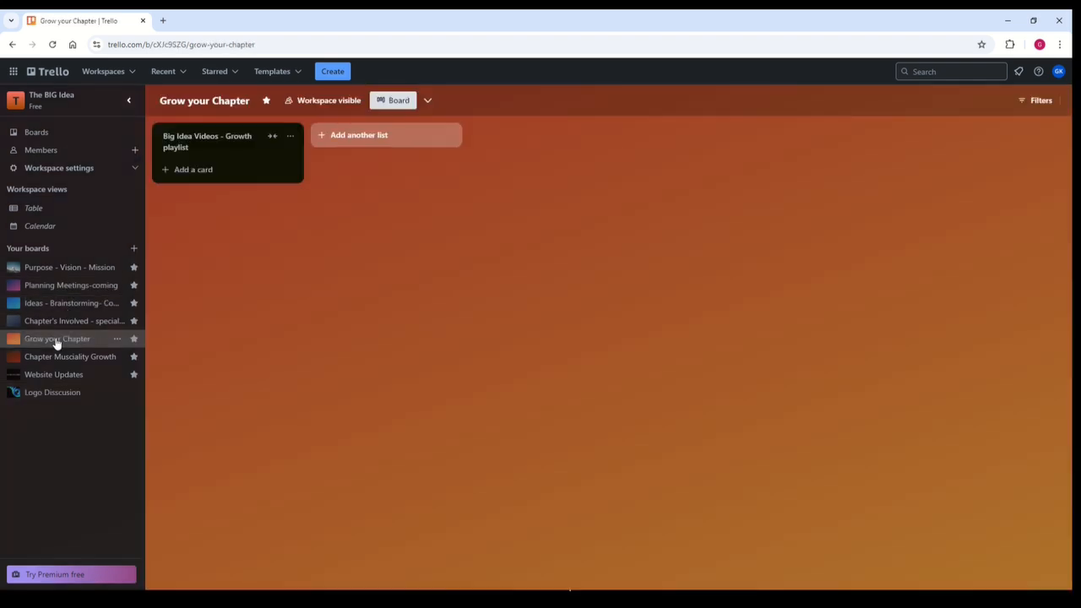
{"action": "left_click", "coordinate": [50, 325]}
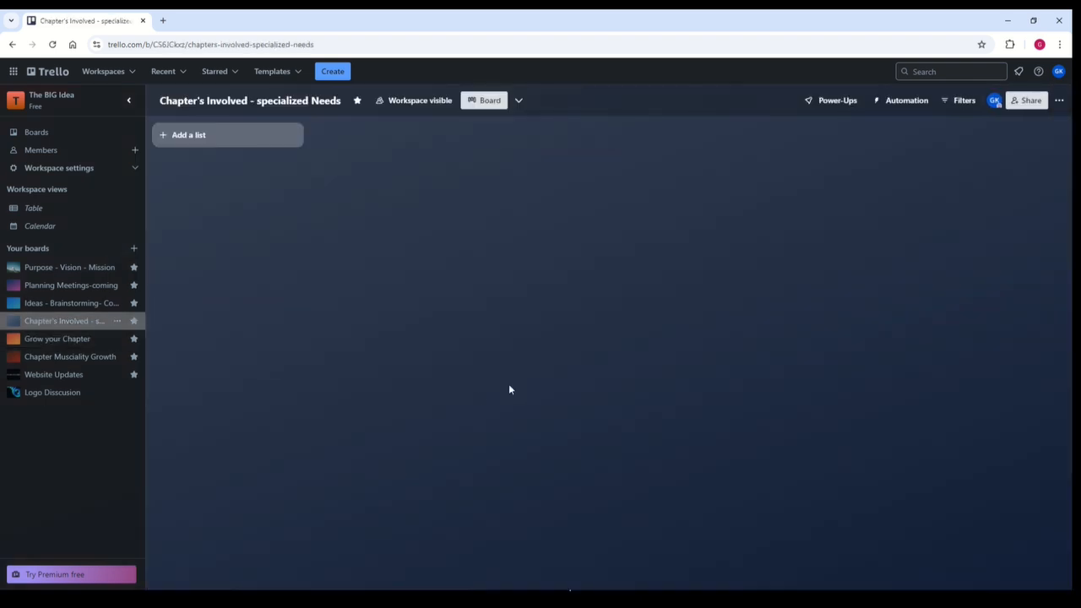
{"action": "left_click", "coordinate": [68, 305]}
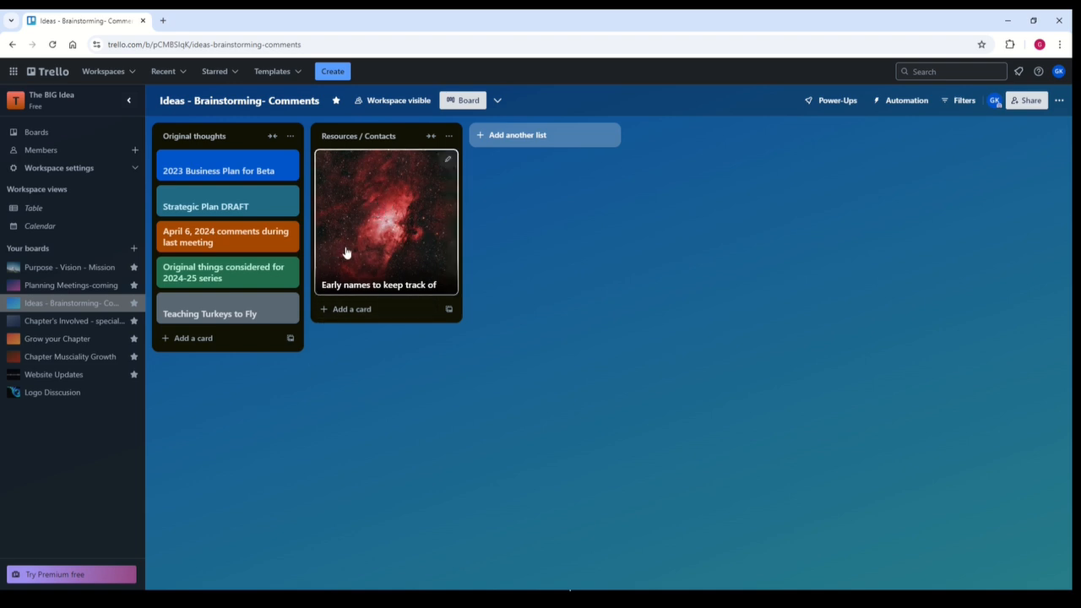
Examine the full description and attachments of the 2023 Business Plan for Beta card, plus the Strategic Plan DRAFT card.
{"action": "left_click", "coordinate": [217, 167]}
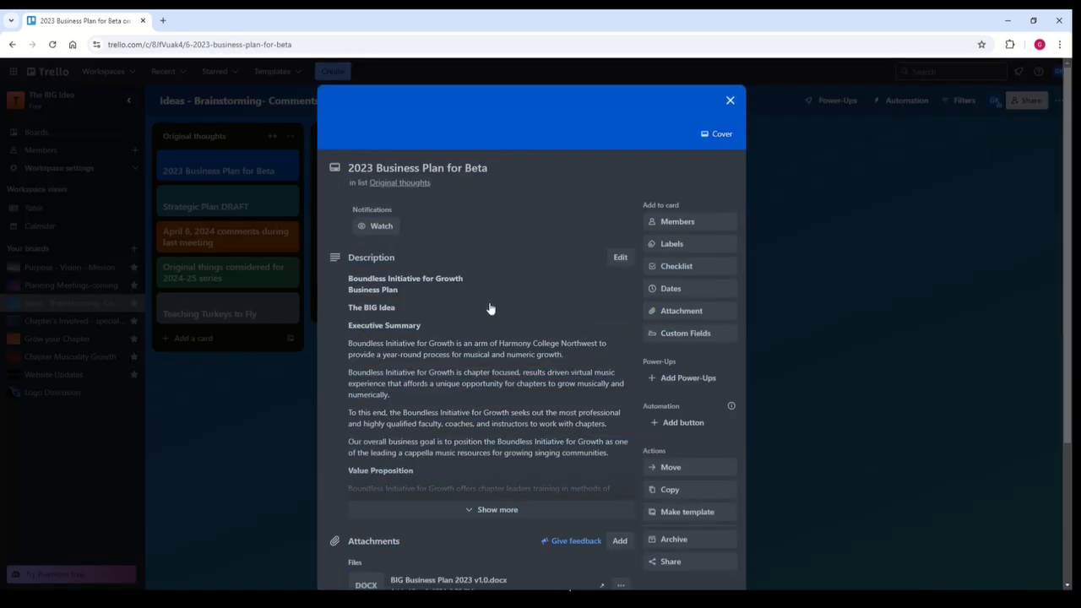
{"action": "scroll", "coordinate": [359, 266], "scroll_direction": "down", "scroll_amount": 2}
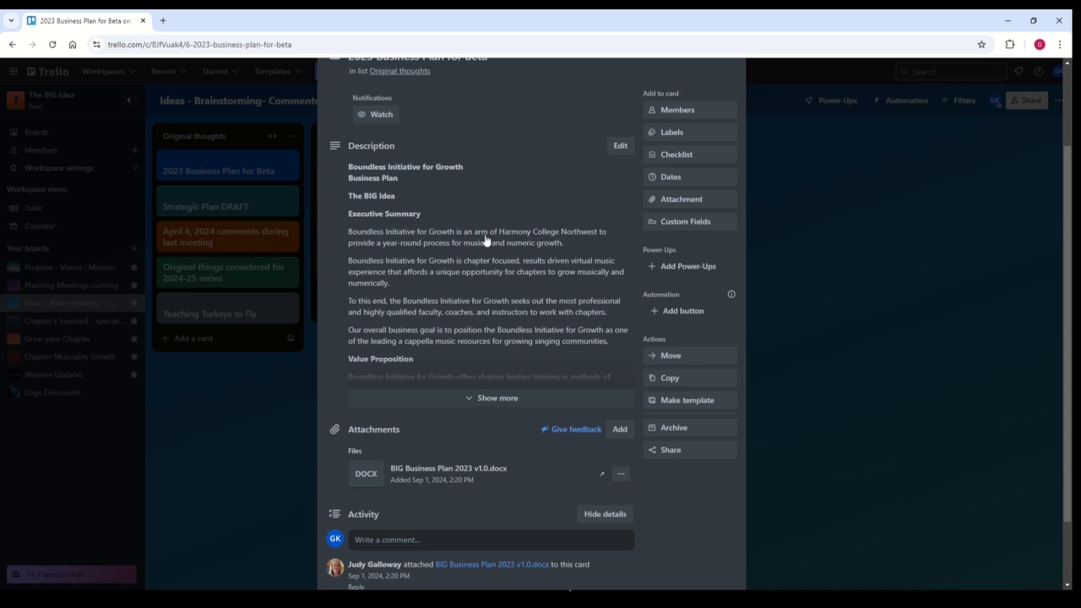
{"action": "scroll", "coordinate": [488, 241], "scroll_direction": "down", "scroll_amount": 2}
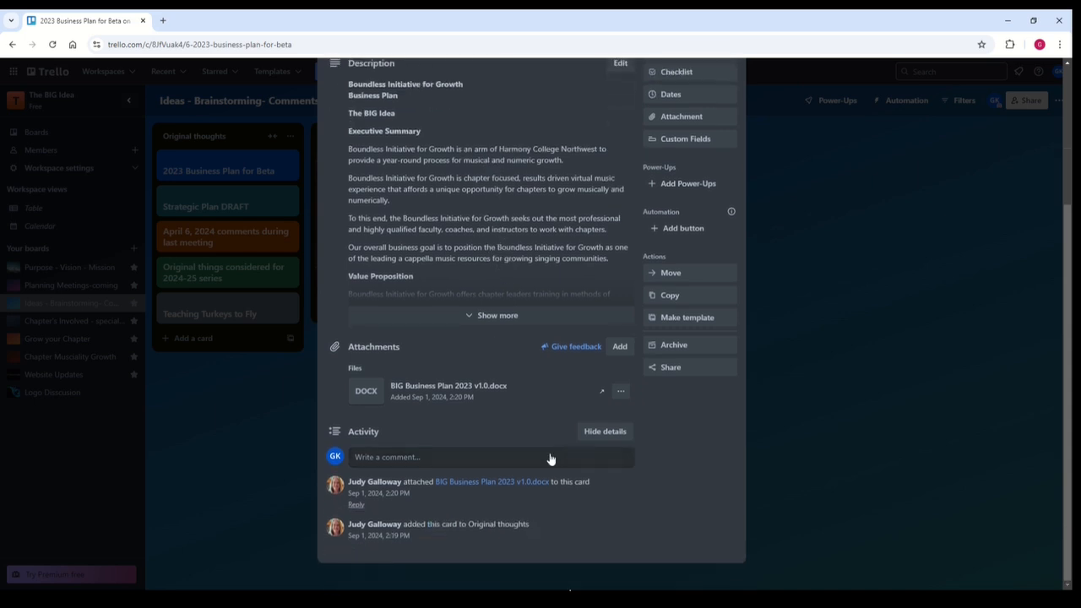
{"action": "scroll", "coordinate": [545, 460], "scroll_direction": "up", "scroll_amount": 3}
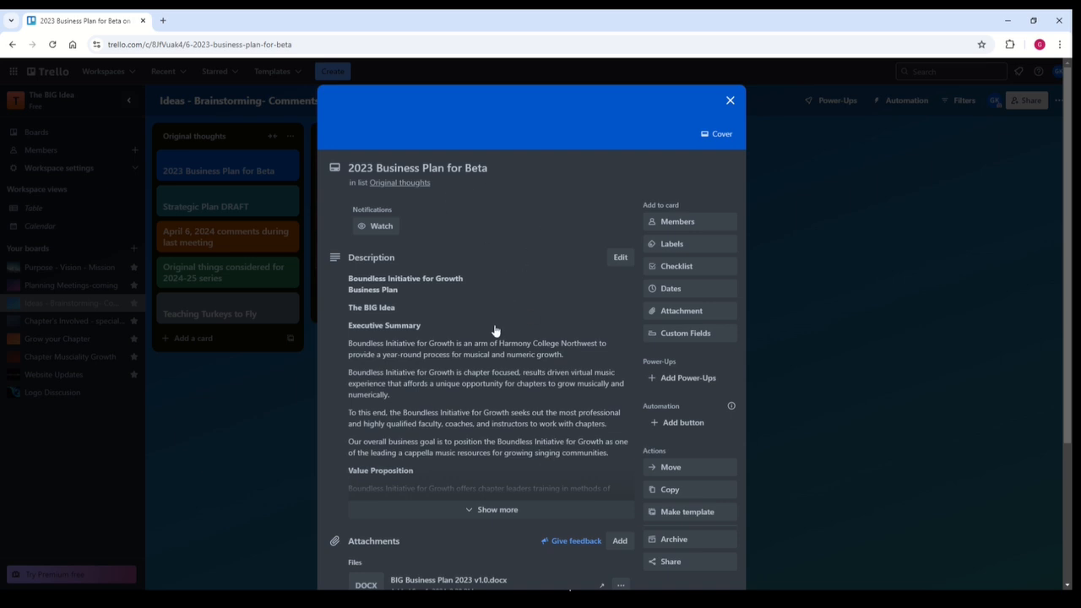
{"action": "left_click", "coordinate": [495, 510]}
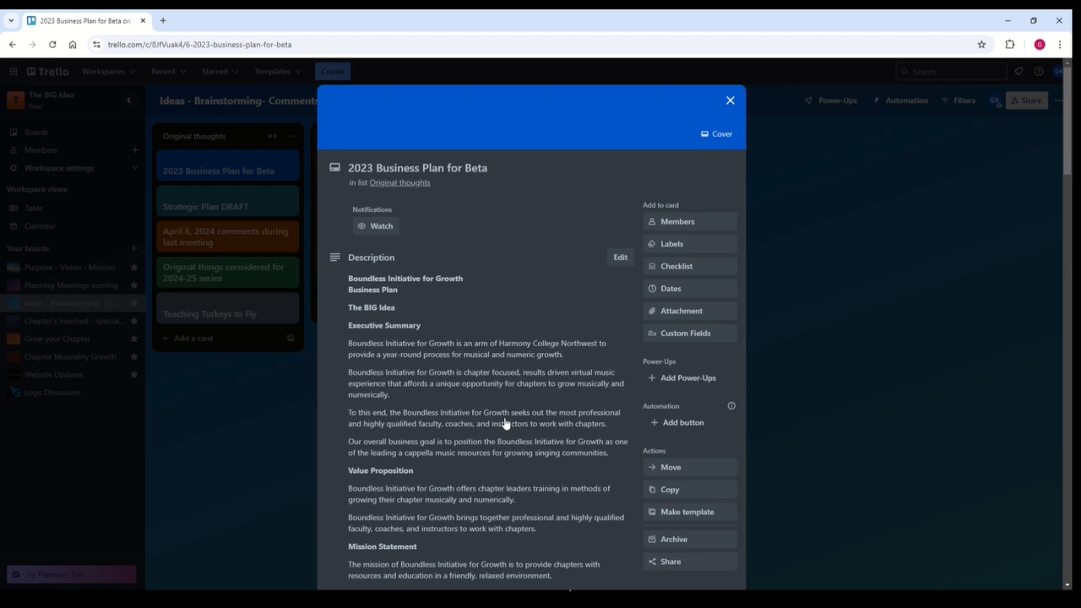
{"action": "scroll", "coordinate": [502, 422], "scroll_direction": "down", "scroll_amount": 3}
{"action": "scroll", "coordinate": [498, 333], "scroll_direction": "down", "scroll_amount": 3}
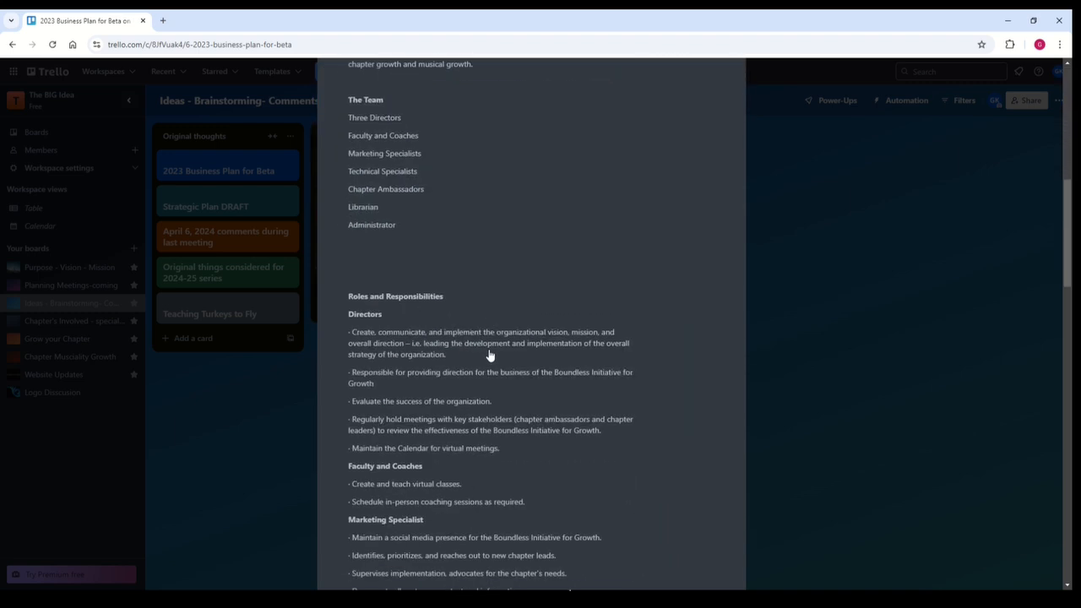
{"action": "scroll", "coordinate": [490, 352], "scroll_direction": "down", "scroll_amount": 9}
{"action": "scroll", "coordinate": [490, 355], "scroll_direction": "down", "scroll_amount": 10}
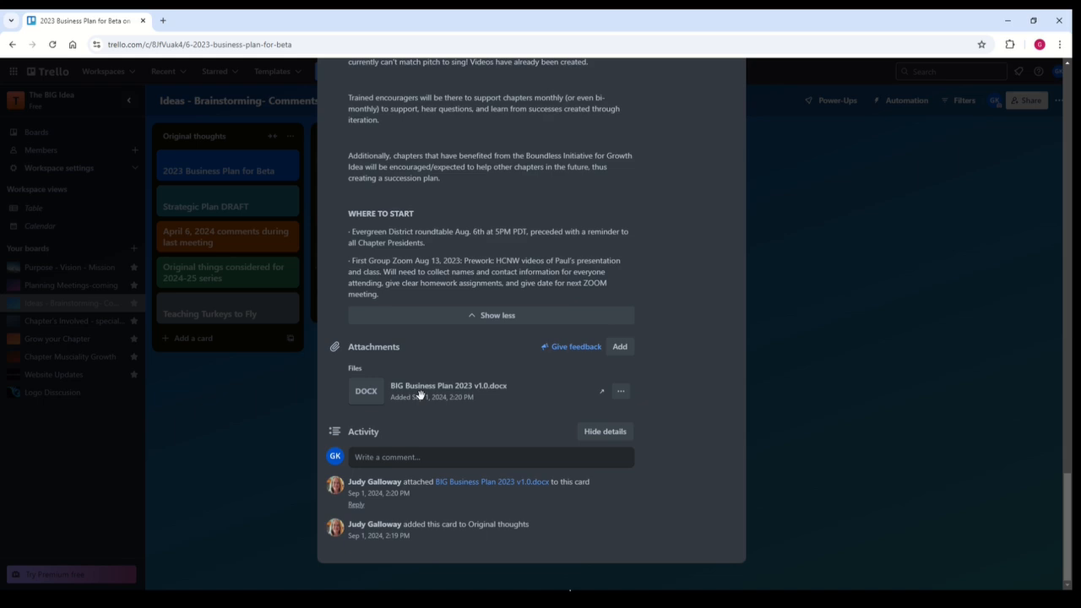
{"action": "scroll", "coordinate": [419, 394], "scroll_direction": "up", "scroll_amount": 20}
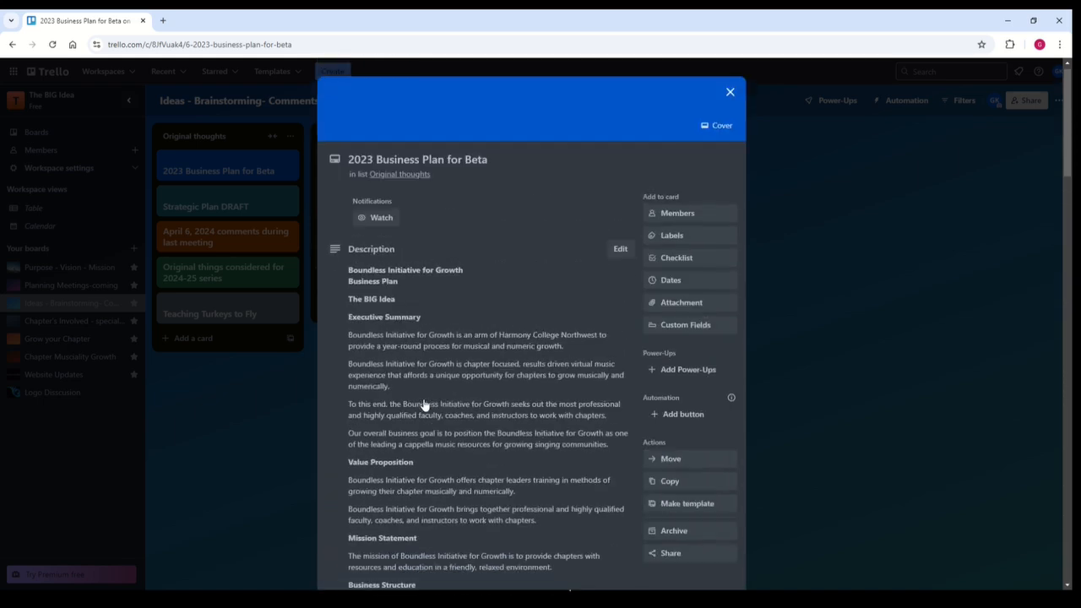
{"action": "left_click", "coordinate": [731, 101]}
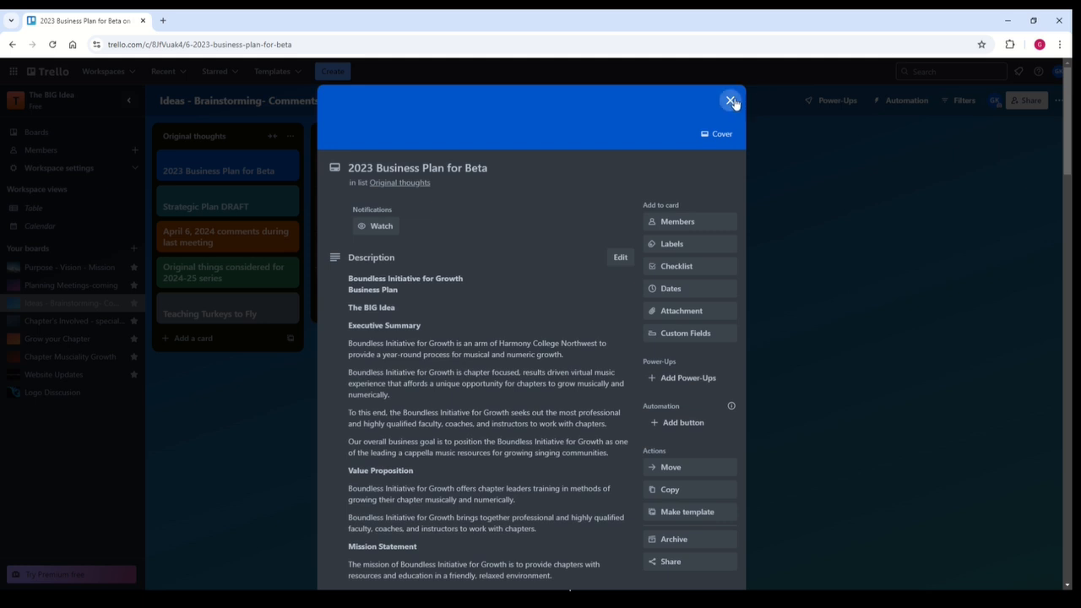
{"action": "left_click", "coordinate": [208, 207]}
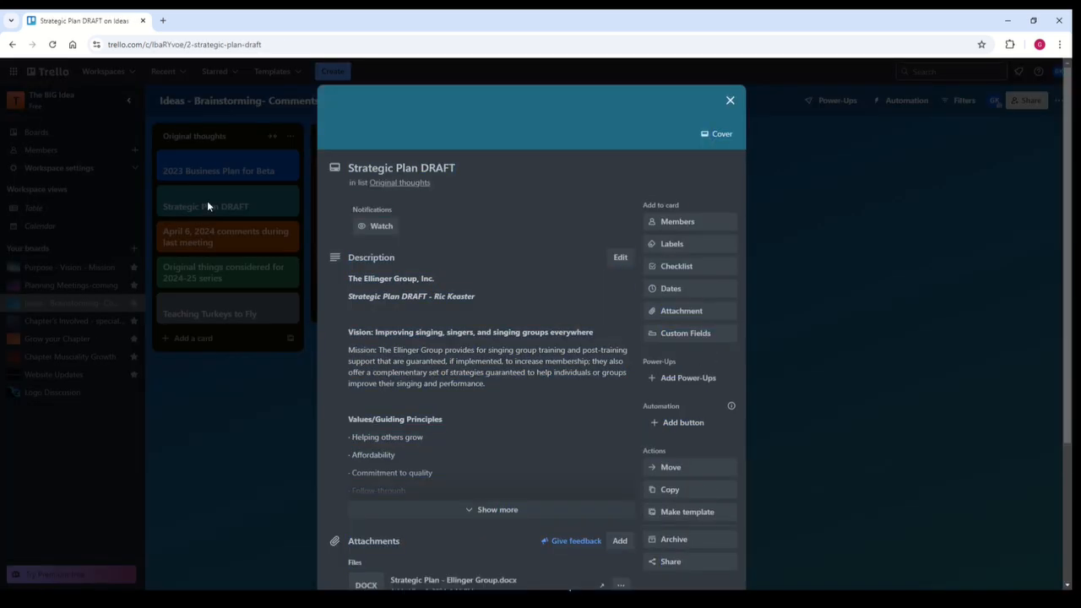
{"action": "left_click", "coordinate": [730, 101]}
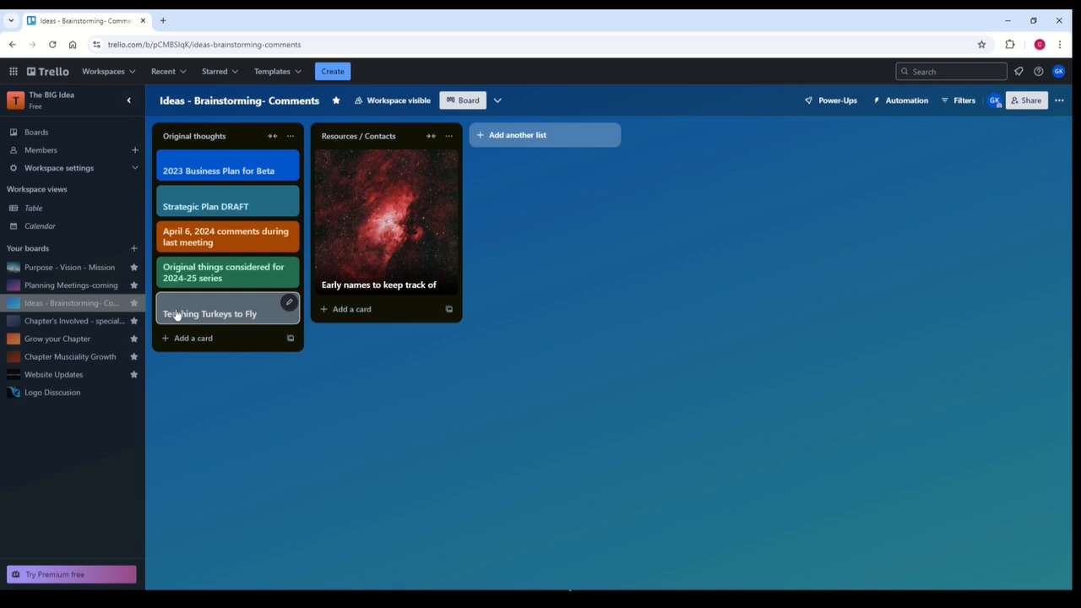
View the Website Updates board and its cards "Purchase website consider The-Big-Idea.org" and "Build a Website -".
{"action": "left_click", "coordinate": [32, 340]}
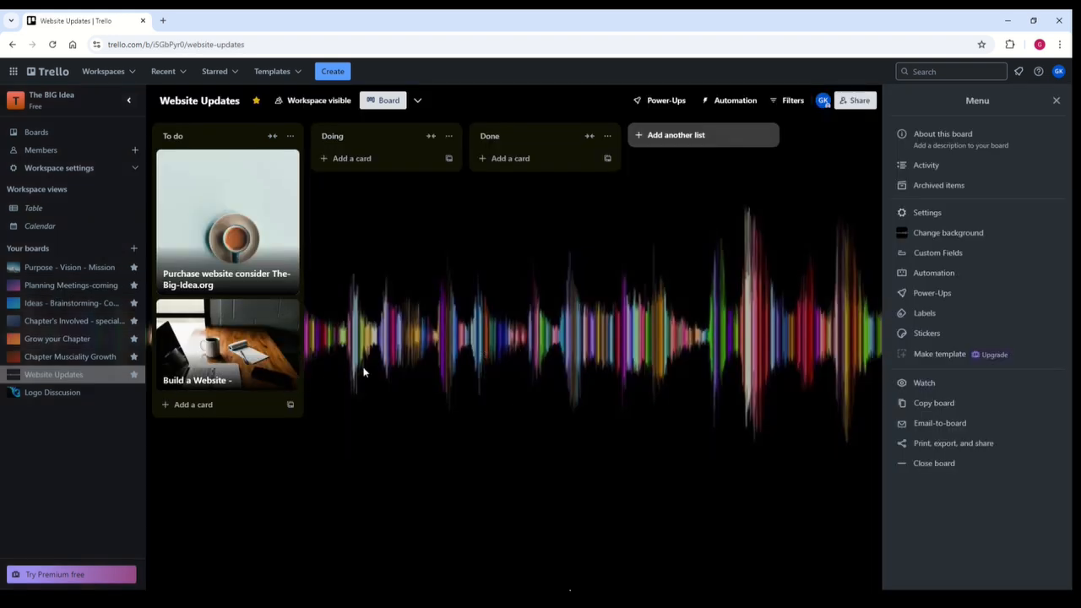
{"action": "left_click", "coordinate": [215, 230]}
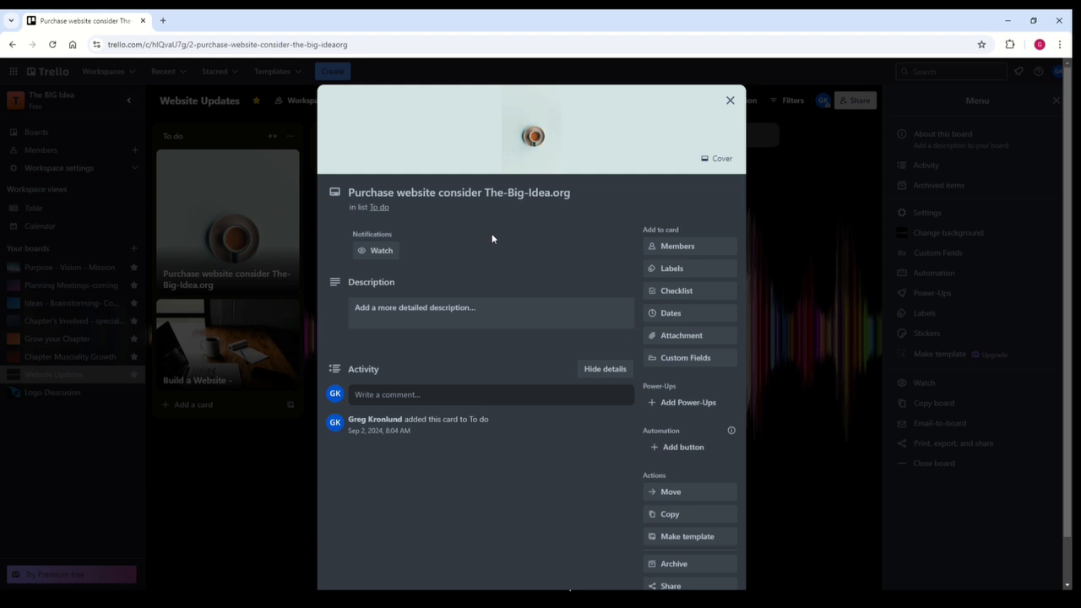
{"action": "left_click", "coordinate": [731, 99]}
{"action": "left_click", "coordinate": [218, 334]}
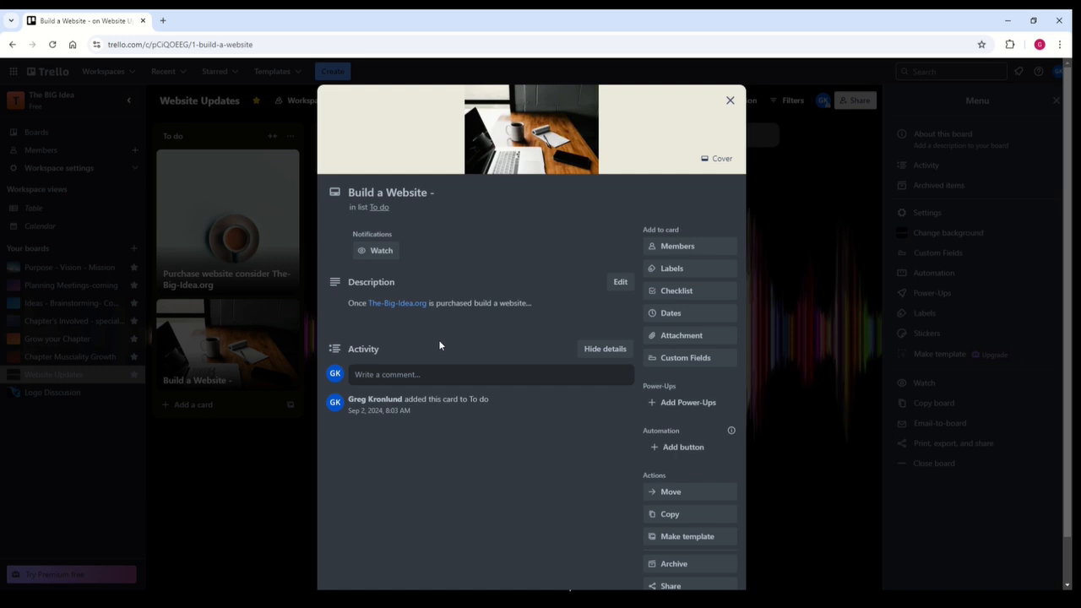
{"action": "left_click", "coordinate": [730, 100]}
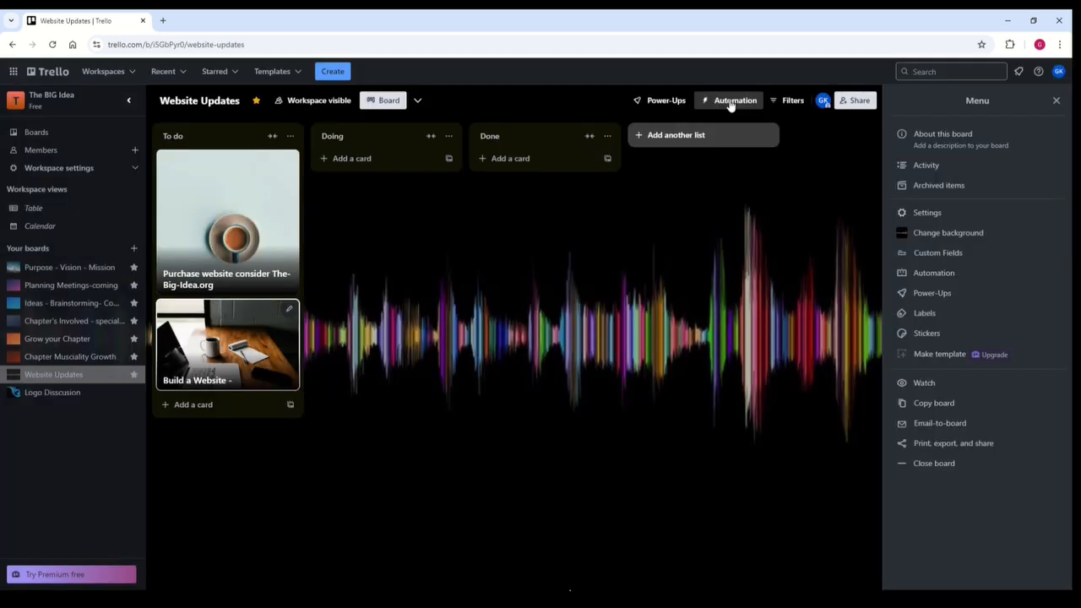
Give the "Purchase website consider The-Big-Idea.org" card a start date of 9/5/2024 and a due date of 9/13/2024.
{"action": "left_click", "coordinate": [231, 232]}
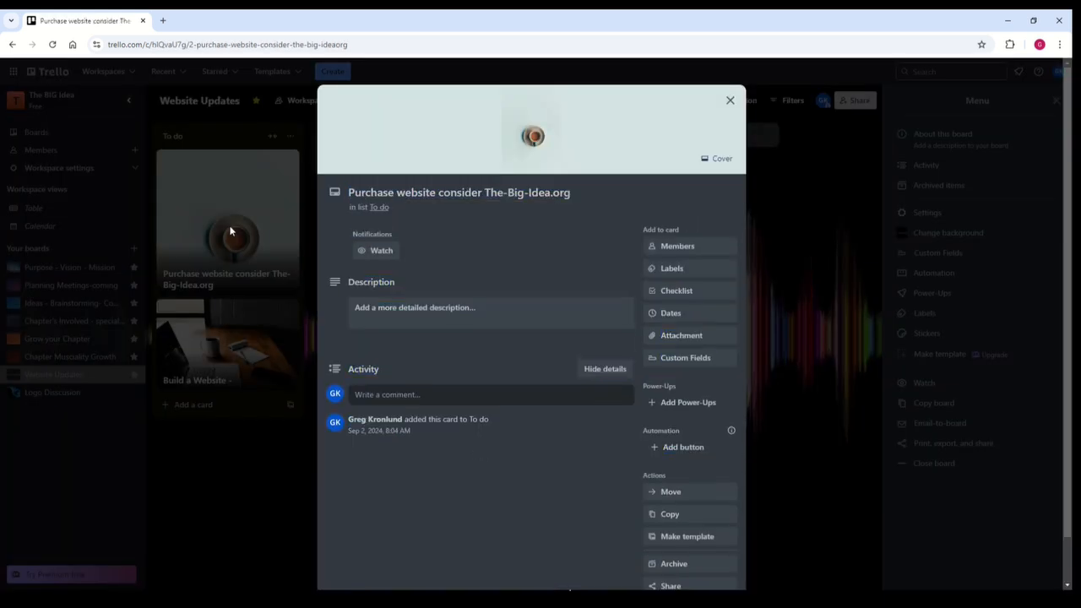
{"action": "left_click", "coordinate": [709, 314]}
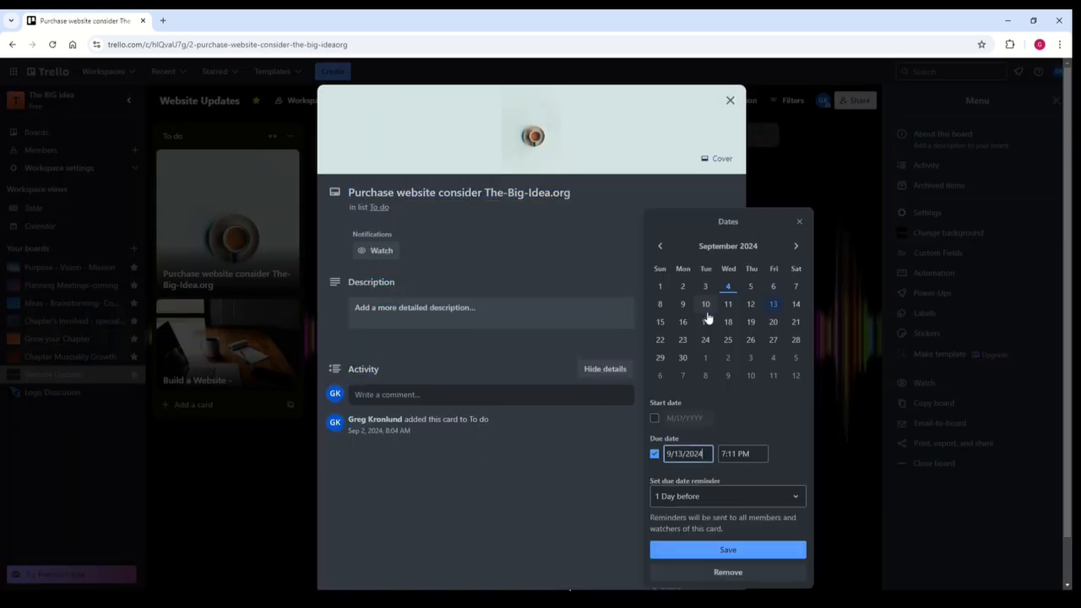
{"action": "left_click", "coordinate": [750, 289]}
{"action": "left_click", "coordinate": [773, 306]}
{"action": "left_click", "coordinate": [654, 418]}
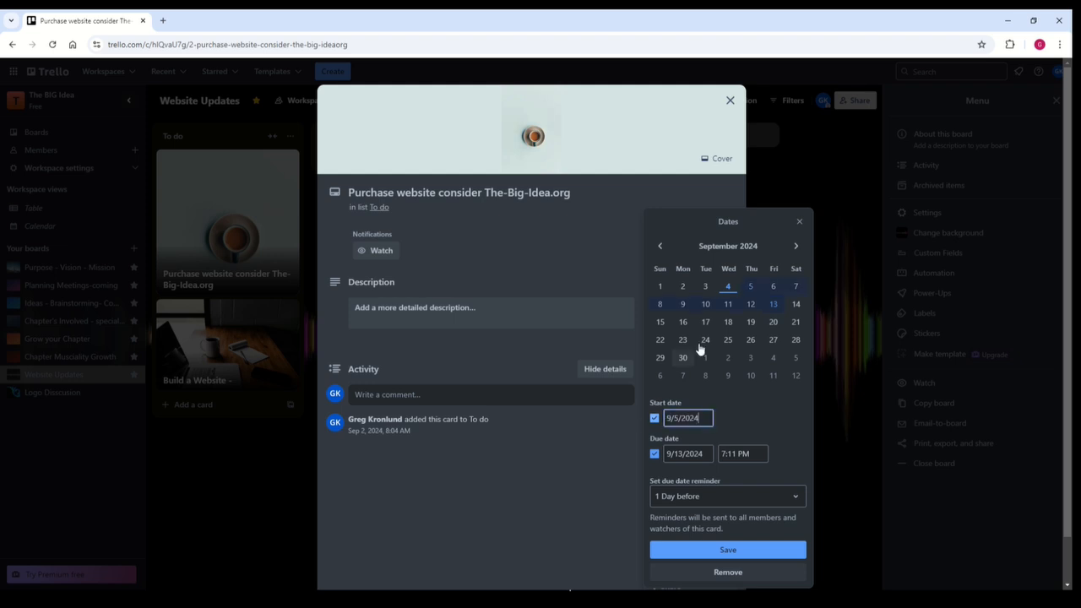
{"action": "left_click", "coordinate": [751, 288]}
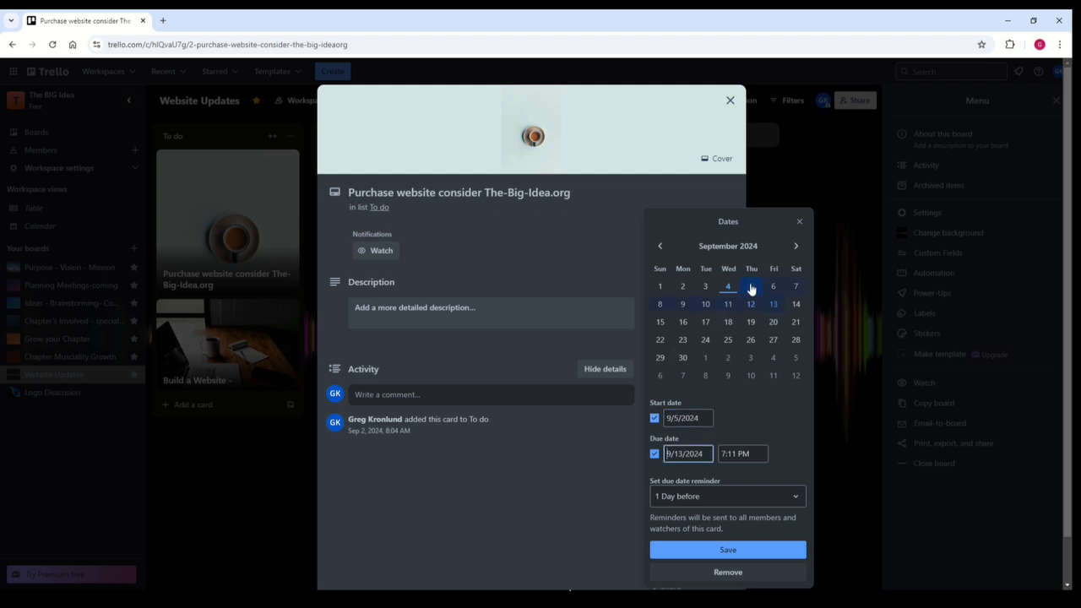
{"action": "left_click", "coordinate": [704, 550]}
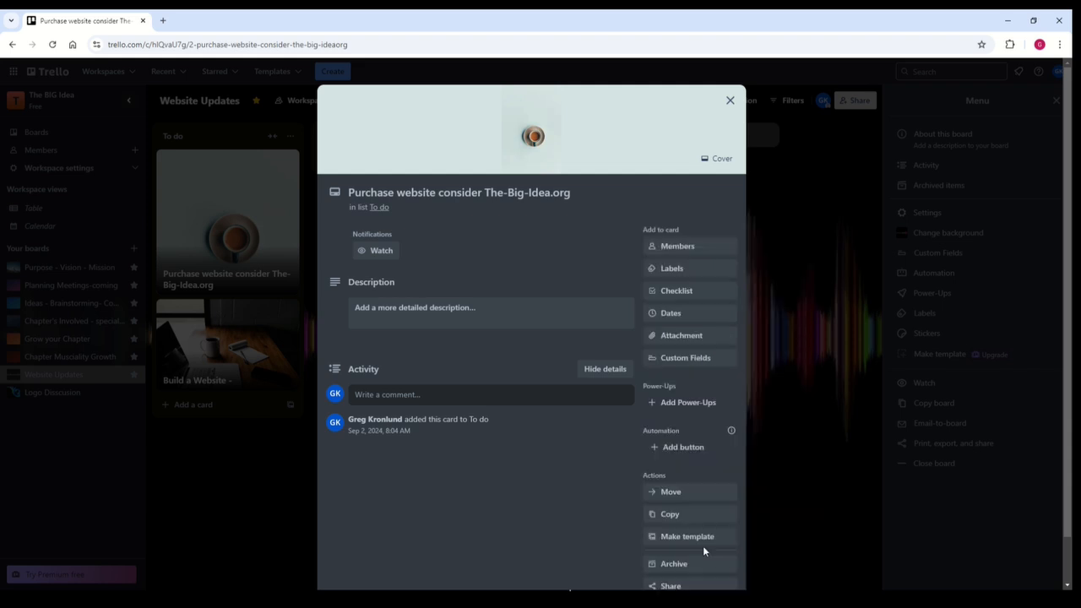
{"action": "left_click", "coordinate": [729, 99]}
Give the "Build a Website -" card a start date of 9/9/2024 and a due date of 9/27/2024.
{"action": "left_click", "coordinate": [240, 336]}
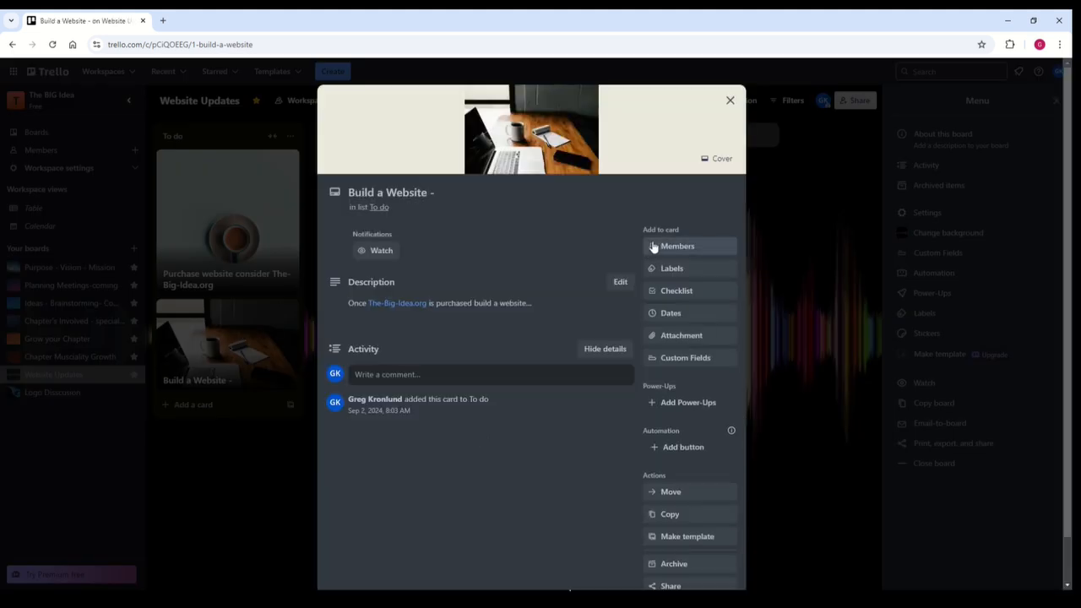
{"action": "left_click", "coordinate": [691, 314]}
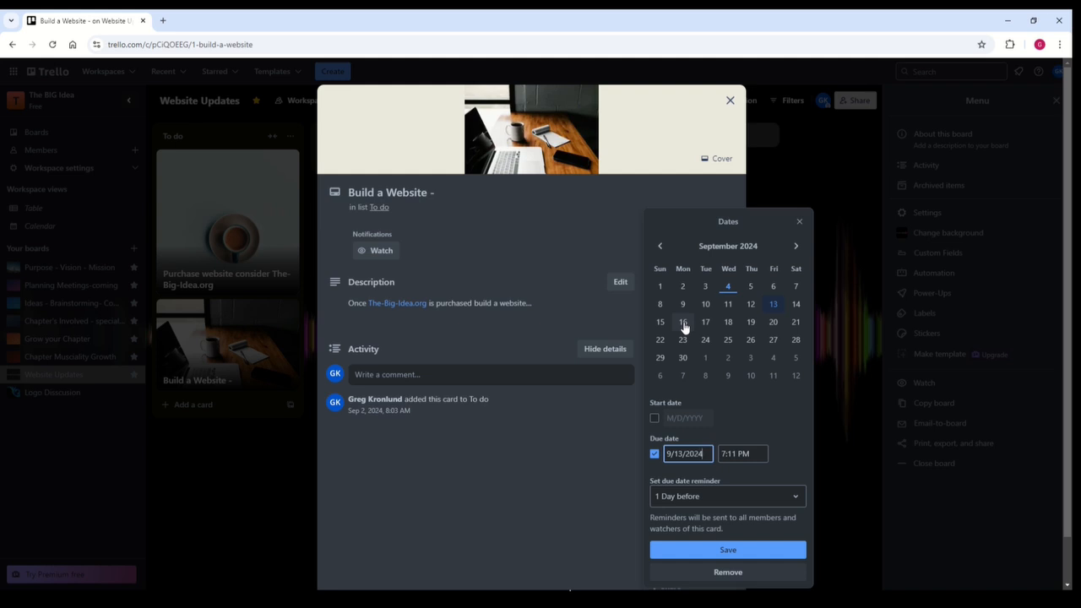
{"action": "left_click", "coordinate": [773, 342]}
{"action": "left_click", "coordinate": [654, 417]}
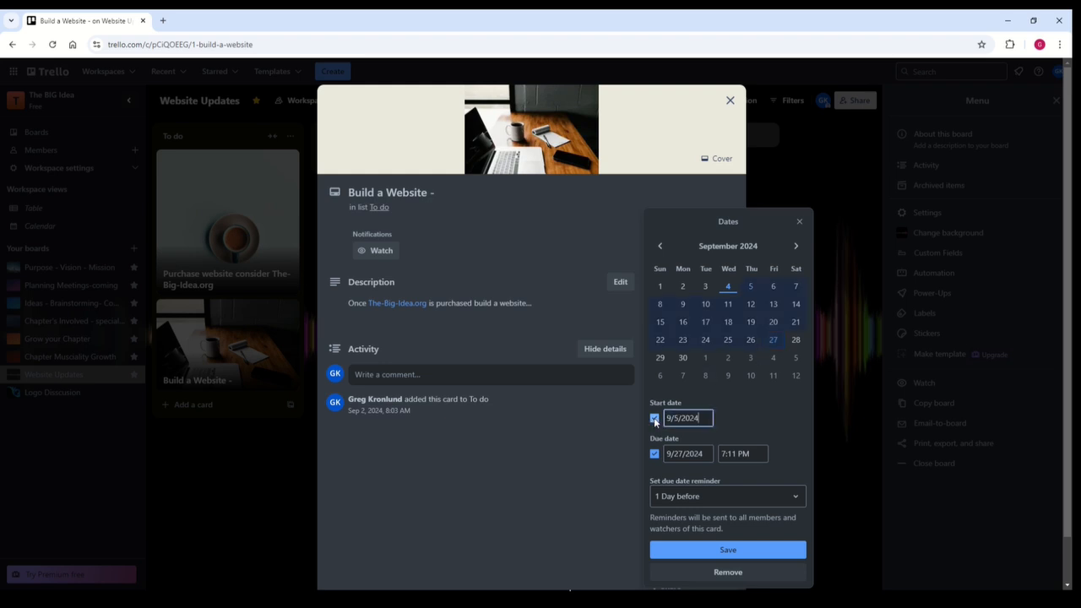
{"action": "left_click", "coordinate": [683, 305]}
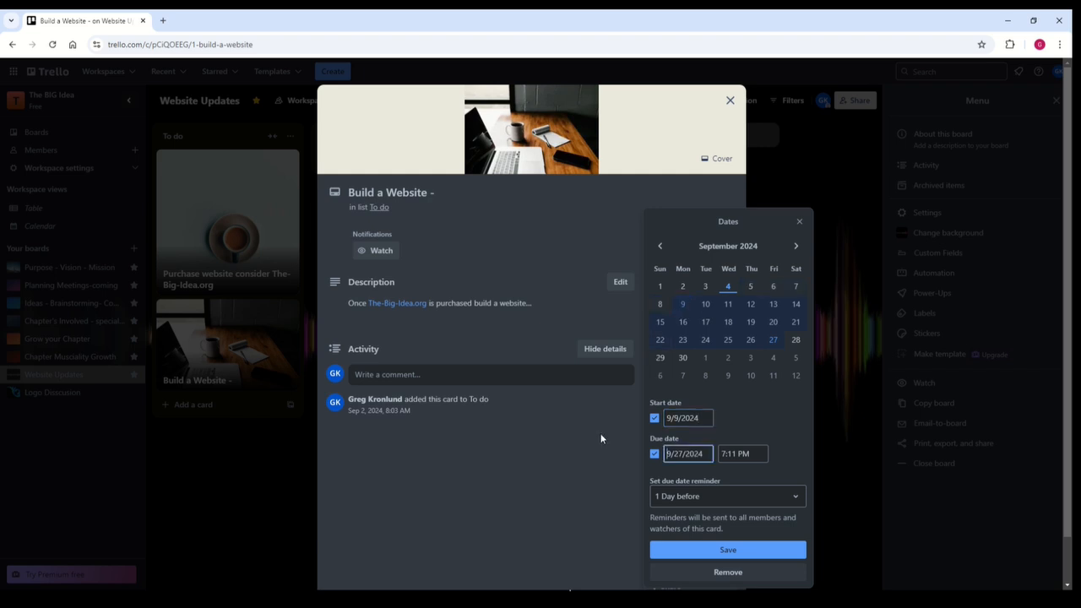
{"action": "left_click", "coordinate": [725, 550]}
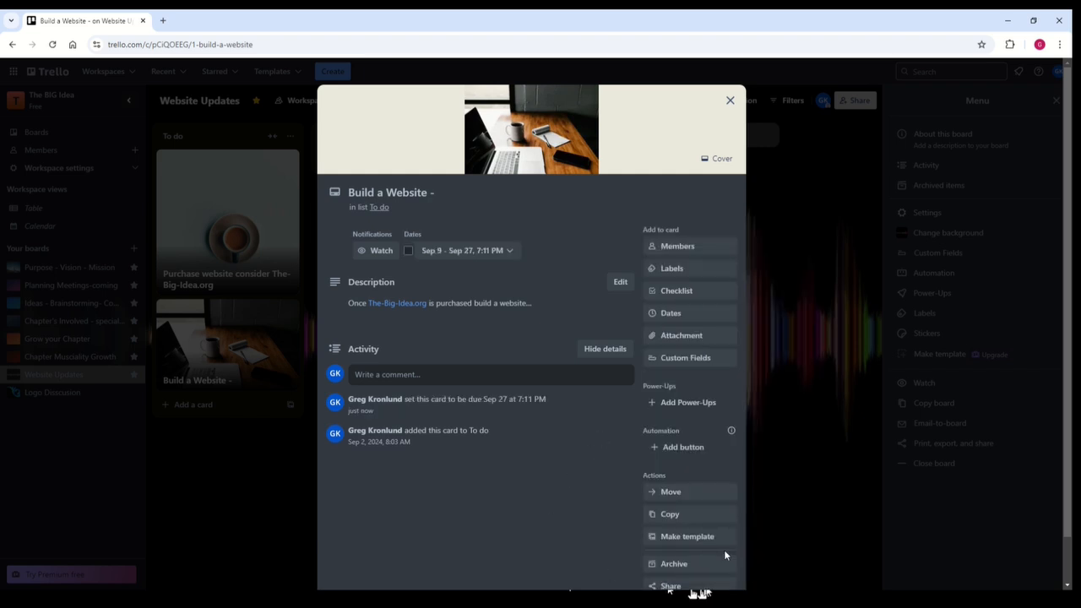
{"action": "left_click", "coordinate": [729, 102]}
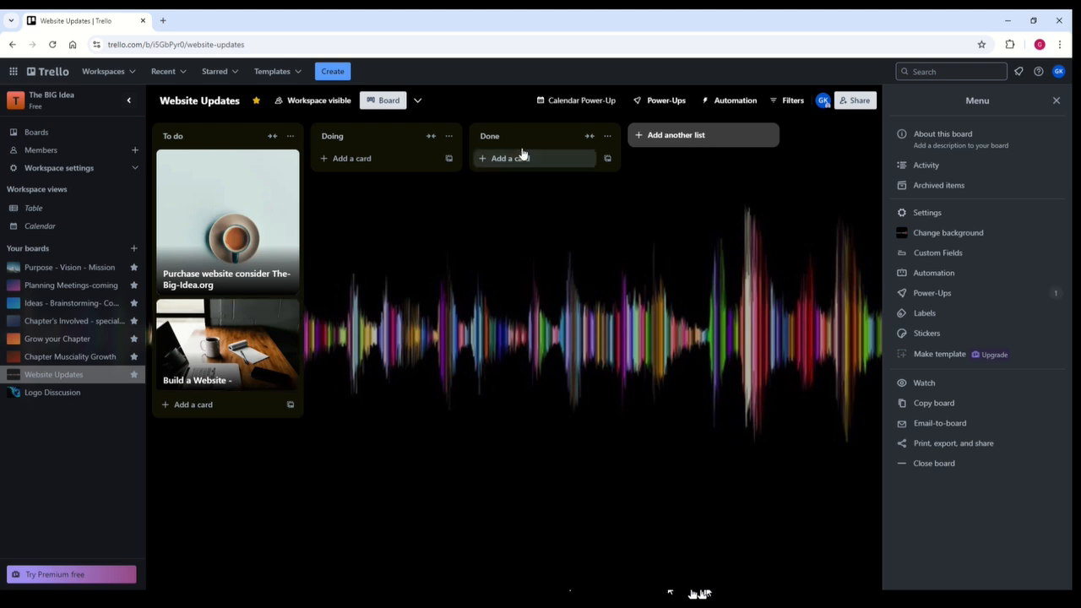
Open the Website Updates board's Calendar Power-Up and look through the cards due in September 2024.
{"action": "left_click", "coordinate": [574, 107]}
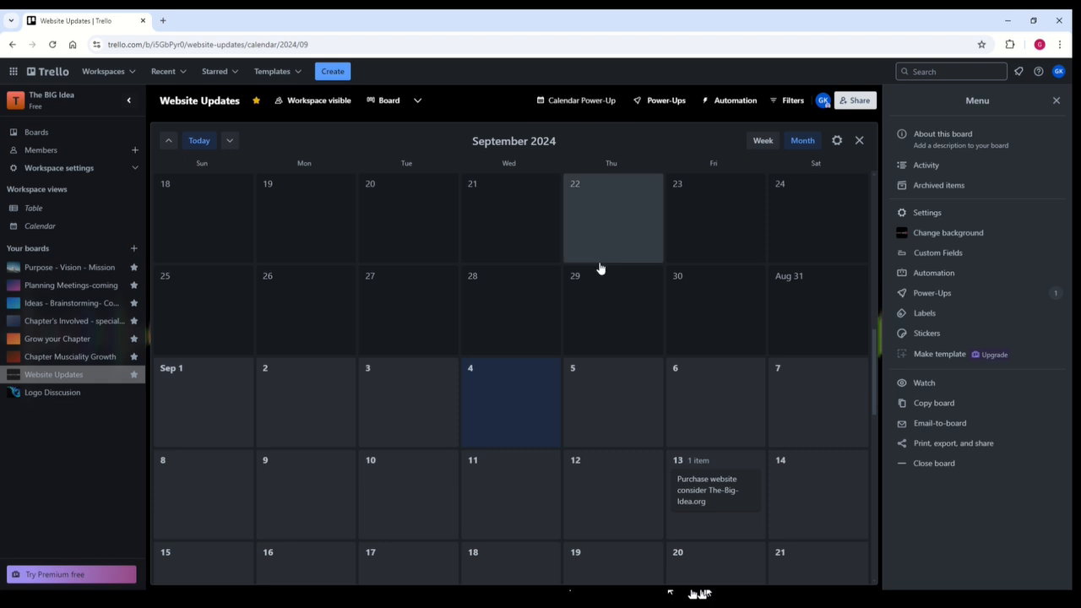
{"action": "scroll", "coordinate": [759, 371], "scroll_direction": "down", "scroll_amount": 1}
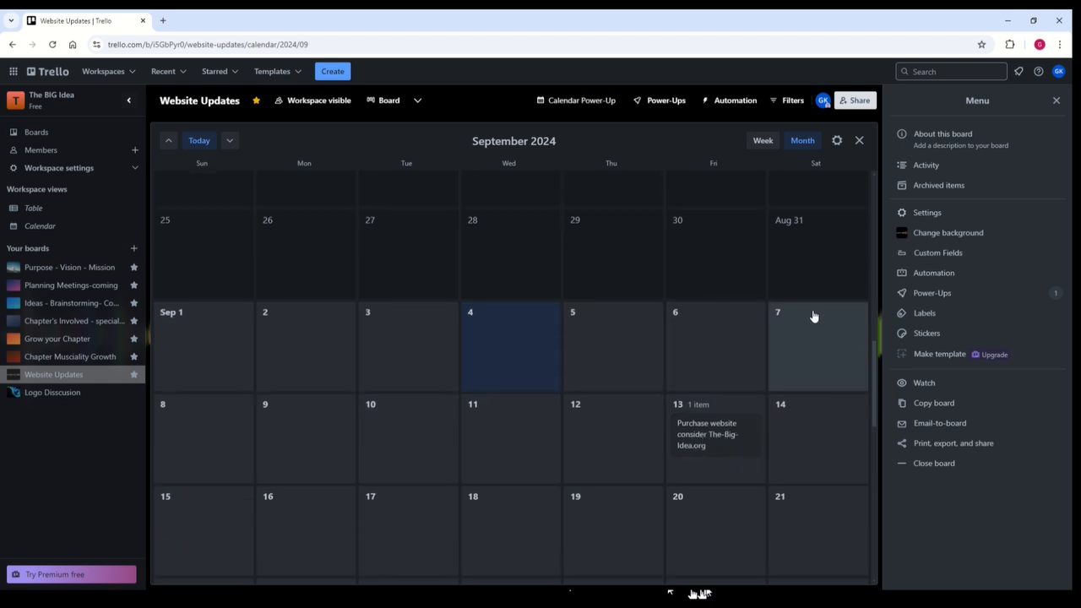
{"action": "scroll", "coordinate": [809, 328], "scroll_direction": "down", "scroll_amount": 3}
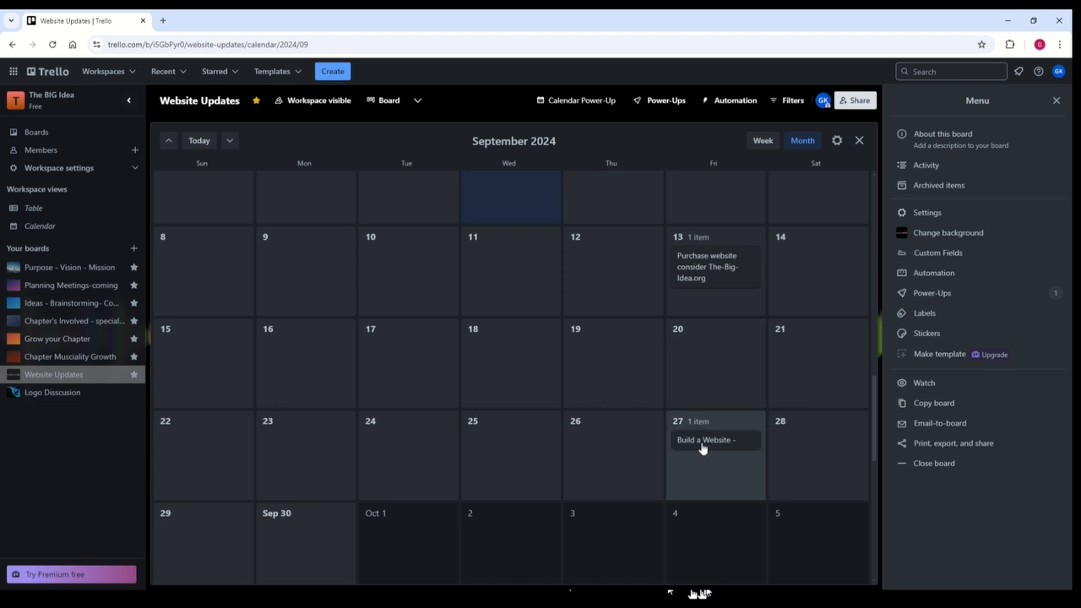
Reschedule "Build a Website -" to September 19 in the calendar, return it to September 27, and check the card's details.
{"action": "left_click_drag", "start_coordinate": [702, 448], "coordinate": [604, 348]}
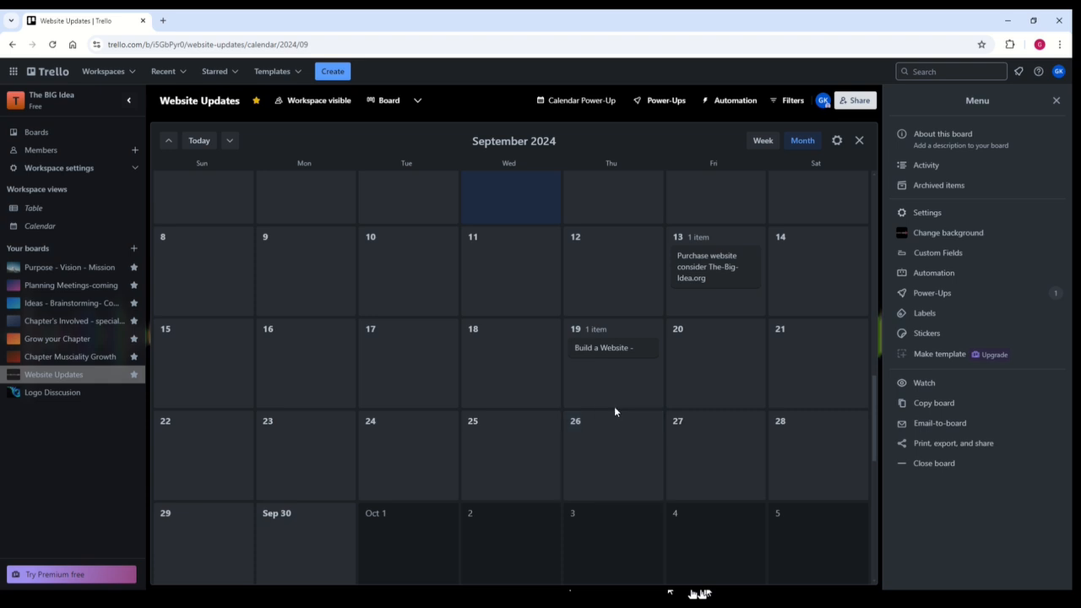
{"action": "left_click_drag", "start_coordinate": [596, 350], "coordinate": [709, 443]}
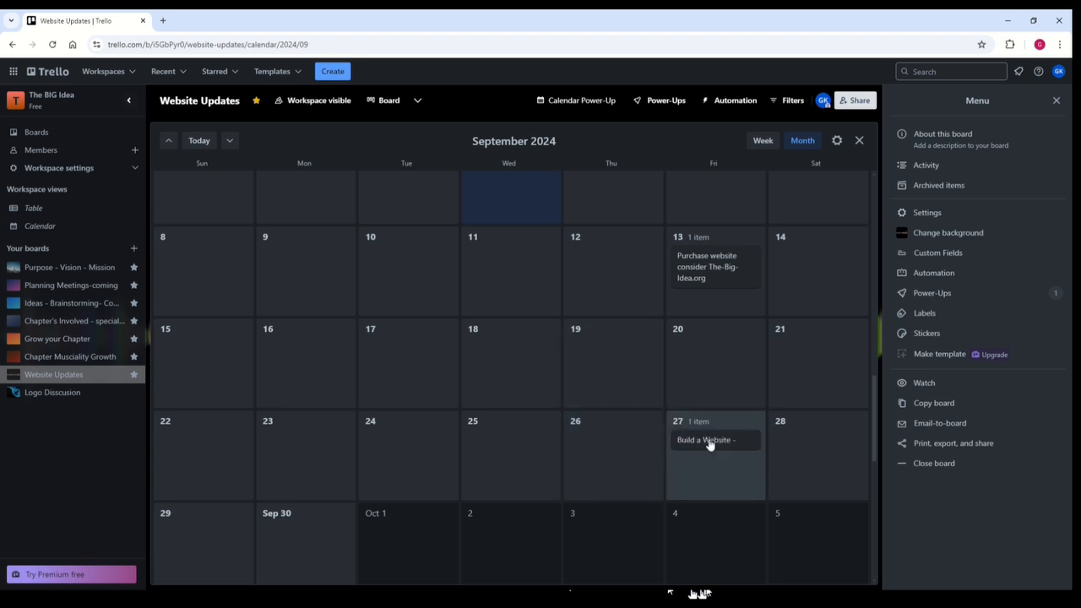
{"action": "left_click", "coordinate": [711, 444]}
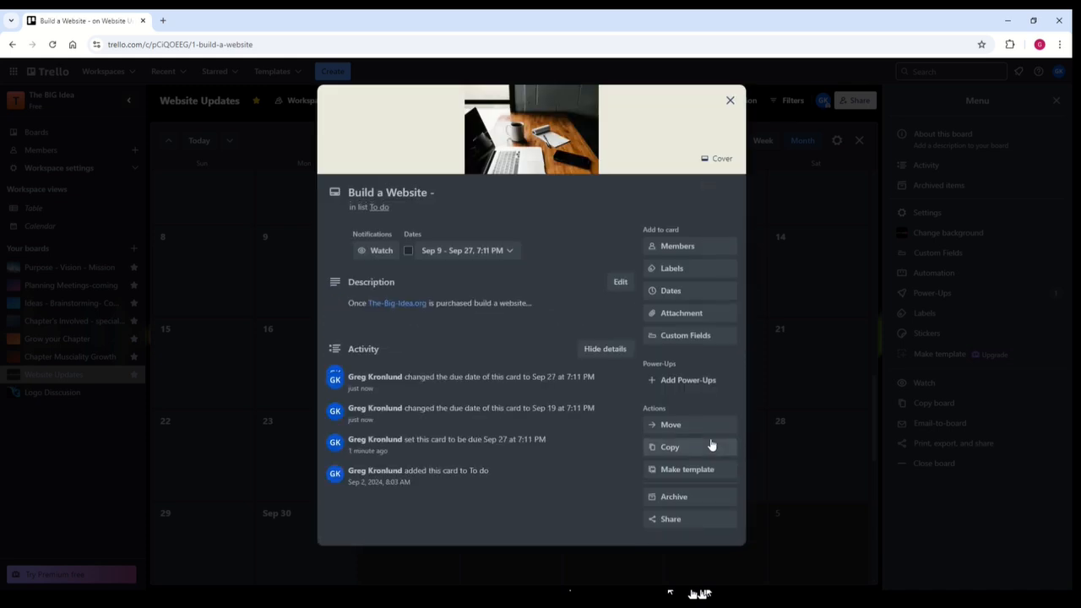
{"action": "left_click", "coordinate": [729, 99]}
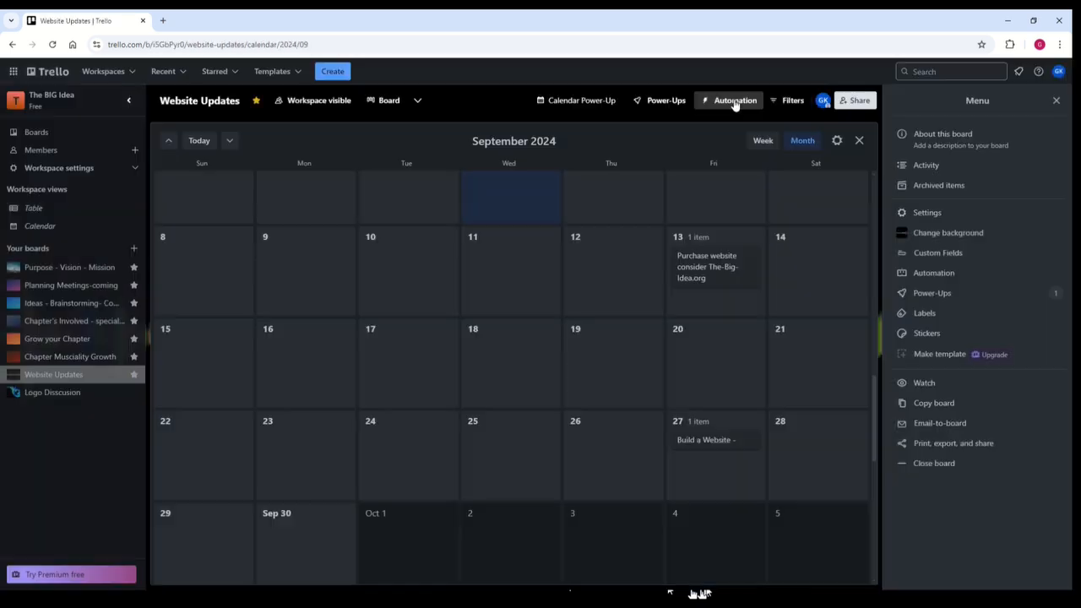
Close the calendar and view the Grow your Chapter board.
{"action": "left_click", "coordinate": [856, 141]}
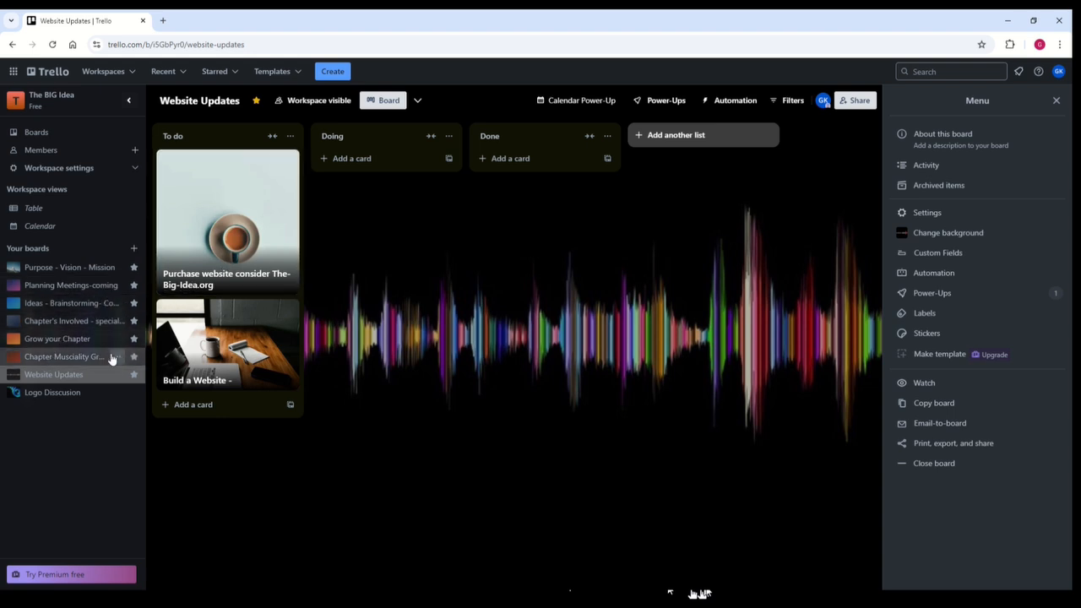
{"action": "left_click", "coordinate": [67, 343]}
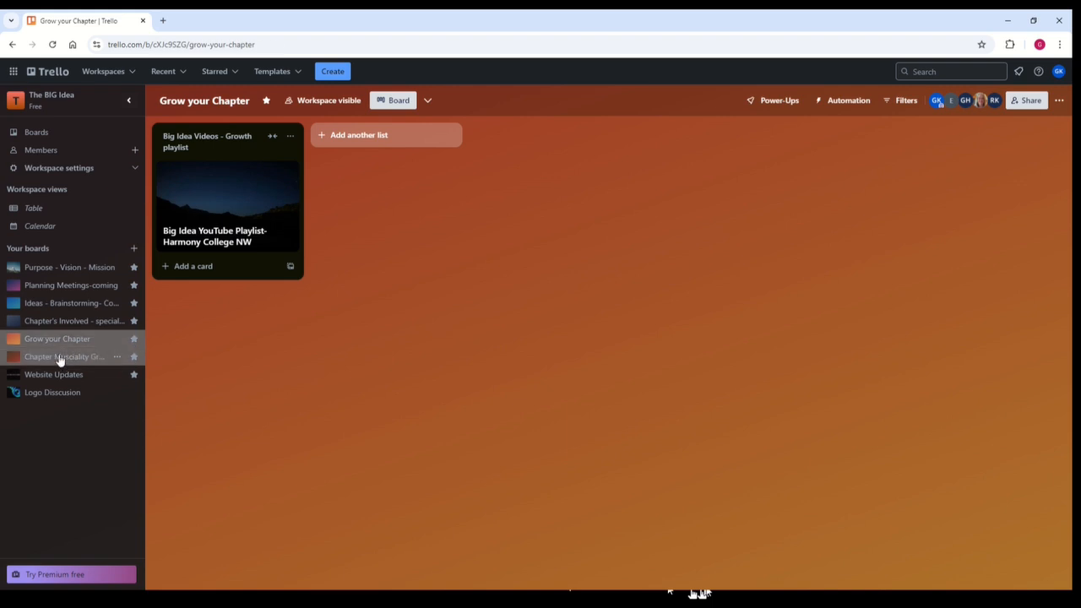
Search the Chapter Musciality Growth board's Power-Ups for "calendar" and add the Calendar Power-Up to the board.
{"action": "left_click", "coordinate": [59, 360]}
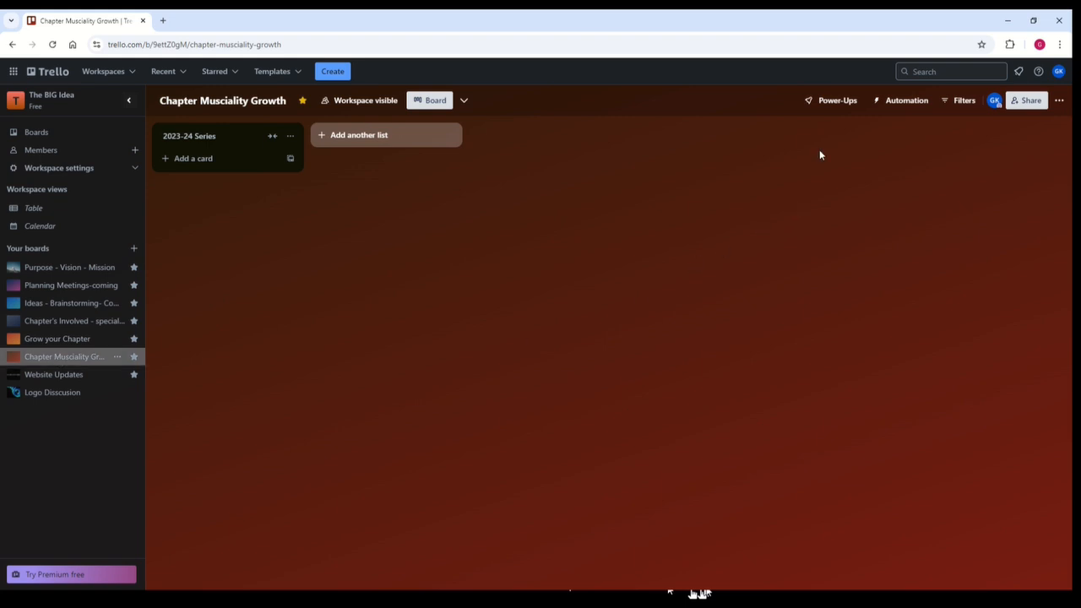
{"action": "left_click", "coordinate": [832, 102]}
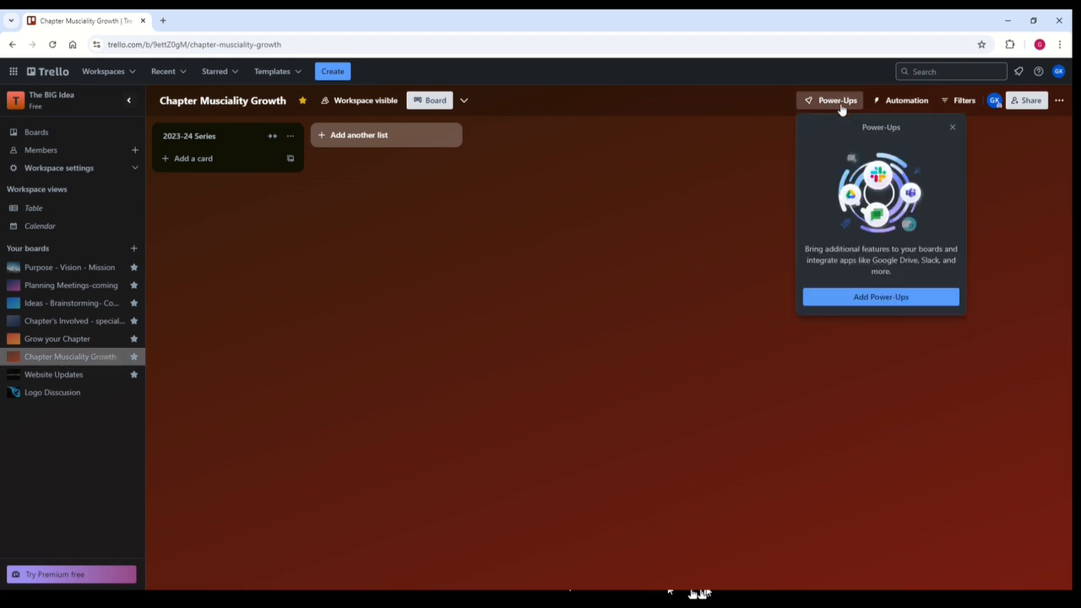
{"action": "left_click", "coordinate": [875, 297]}
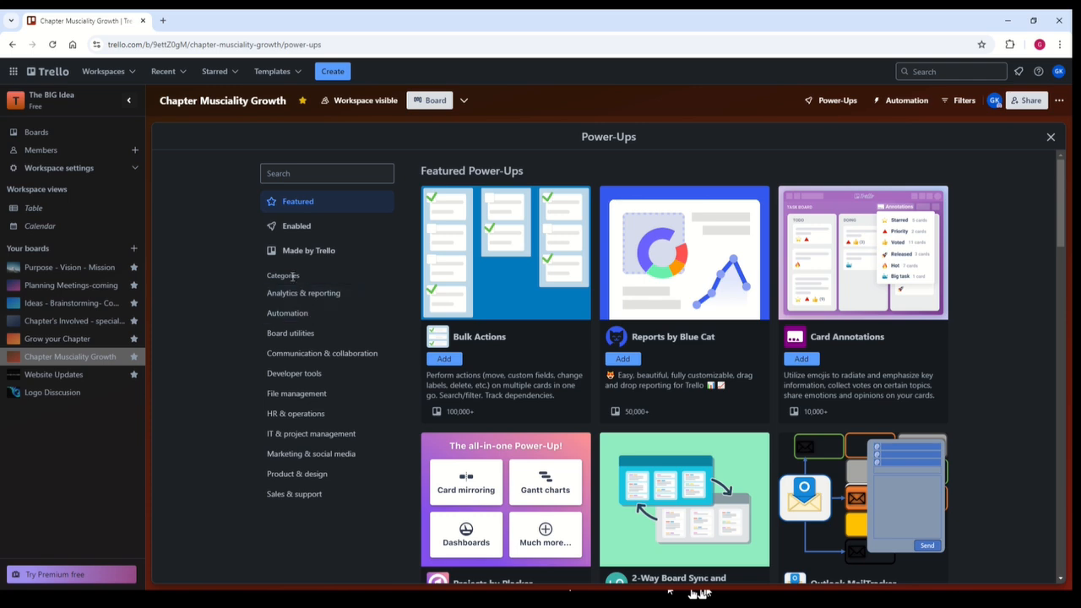
{"action": "left_click", "coordinate": [282, 172]}
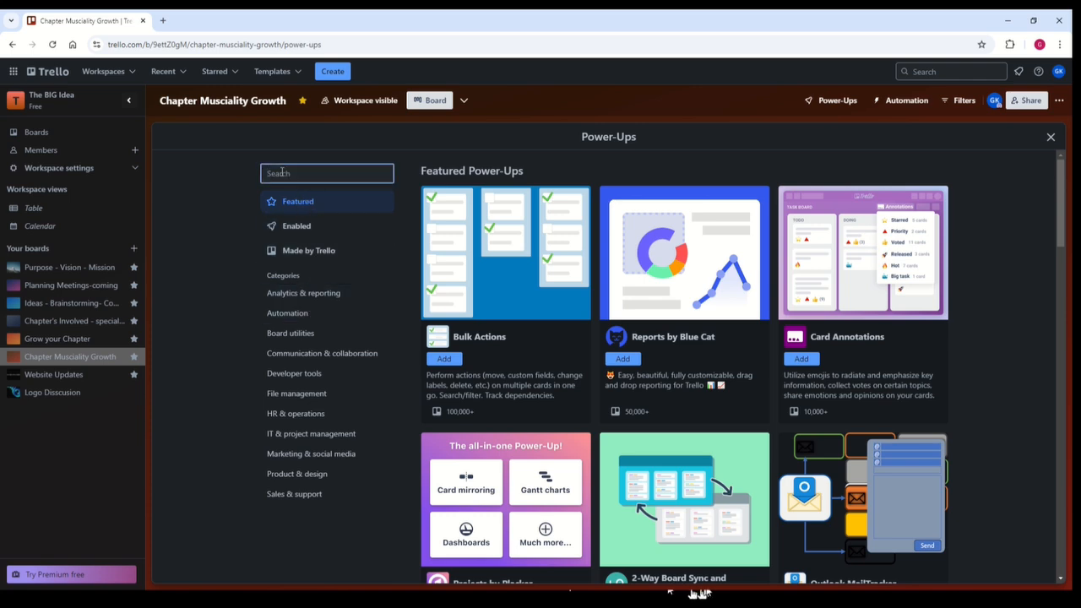
{"action": "type", "text": "cal"}
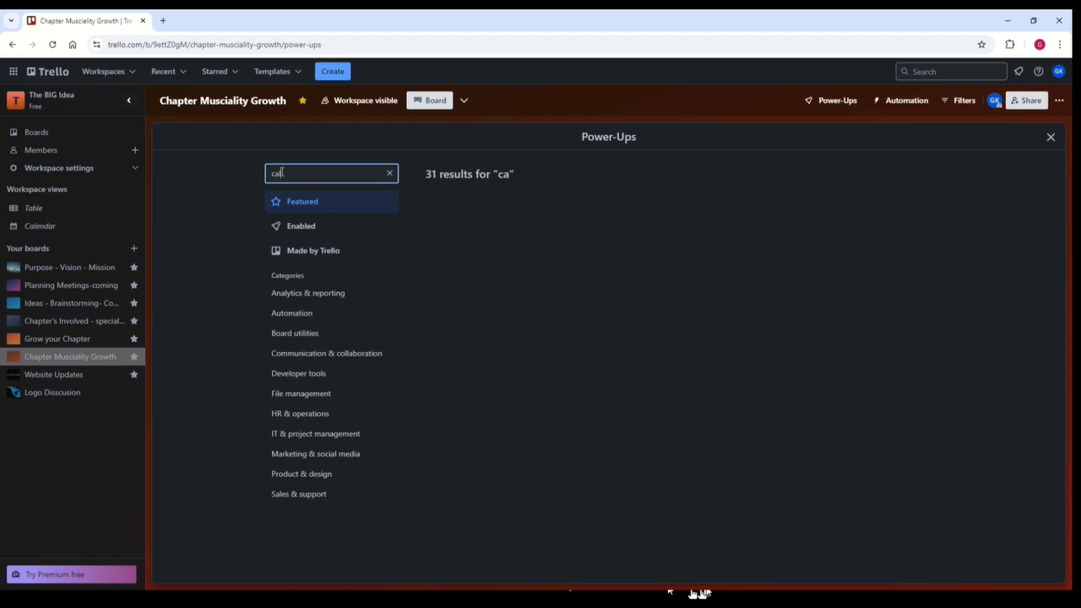
{"action": "type", "text": "e"}
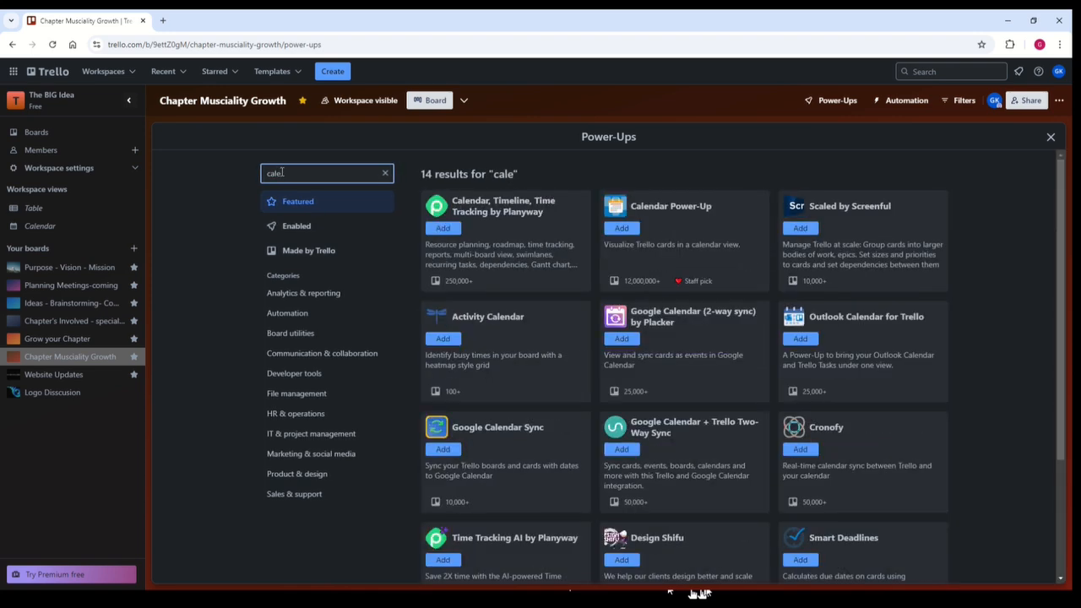
{"action": "type", "text": "ndar"}
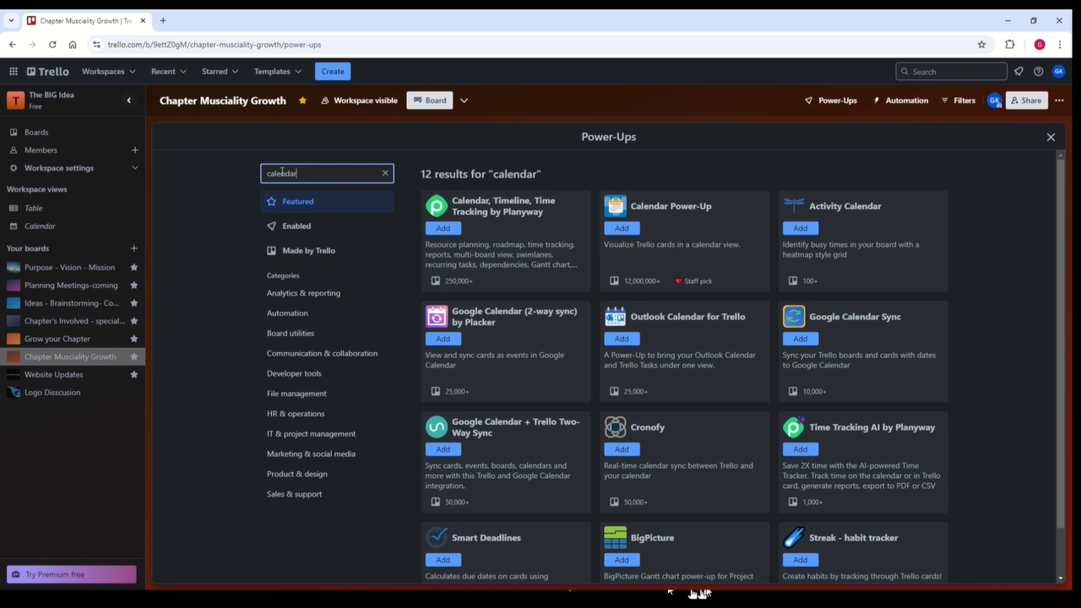
{"action": "left_click", "coordinate": [626, 230]}
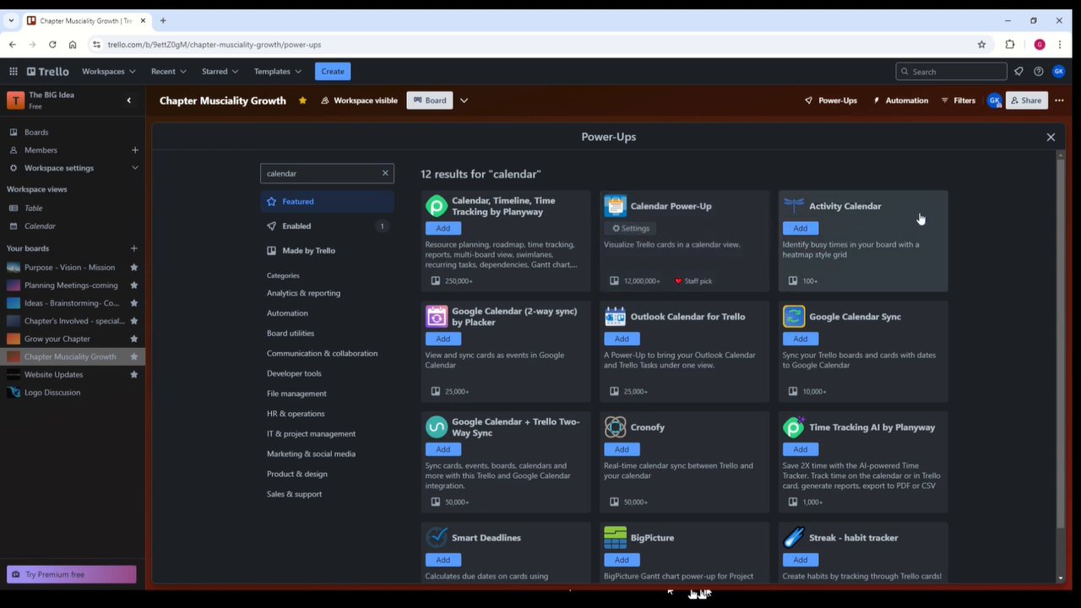
{"action": "left_click", "coordinate": [1051, 137]}
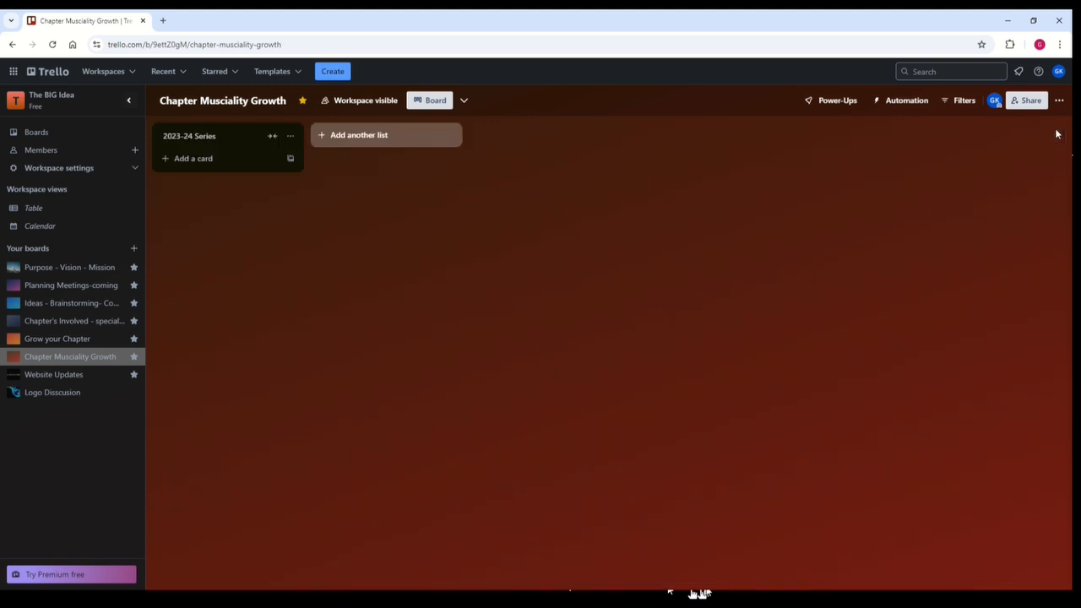
Check the board's Power-Ups directory, then view its Calendar Power-Up with the workspace sidebar collapsed.
{"action": "left_click", "coordinate": [1058, 102]}
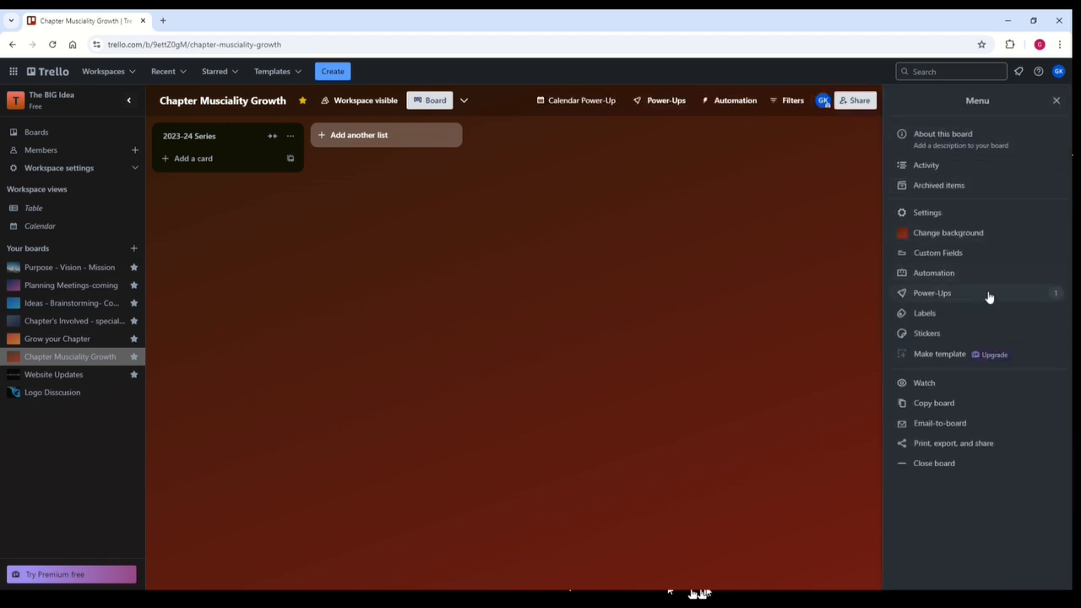
{"action": "left_click", "coordinate": [928, 295]}
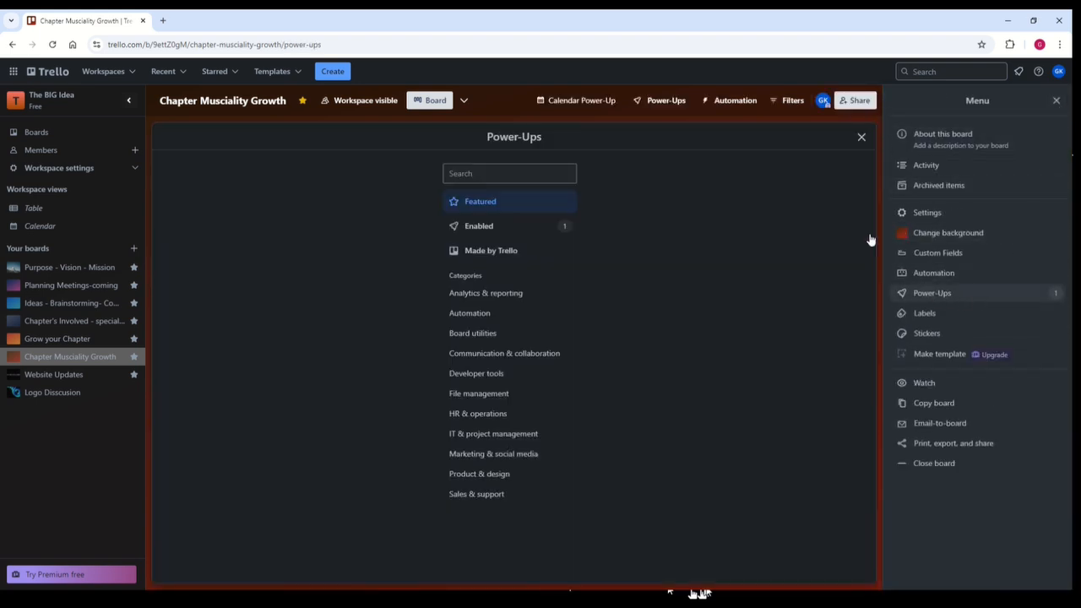
{"action": "left_click", "coordinate": [861, 138]}
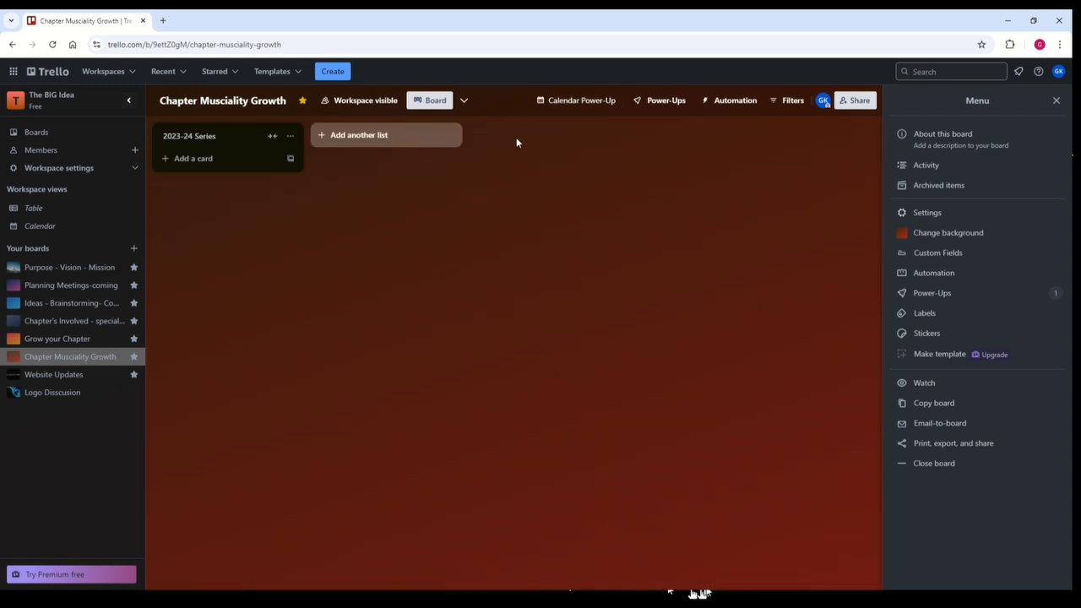
{"action": "left_click", "coordinate": [565, 106]}
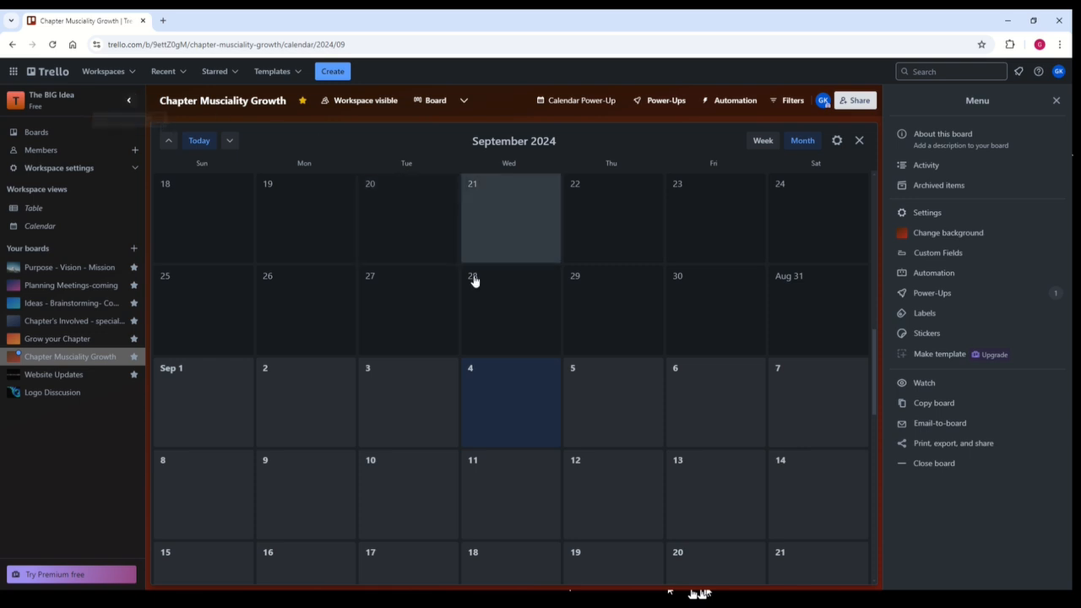
{"action": "left_click", "coordinate": [129, 101]}
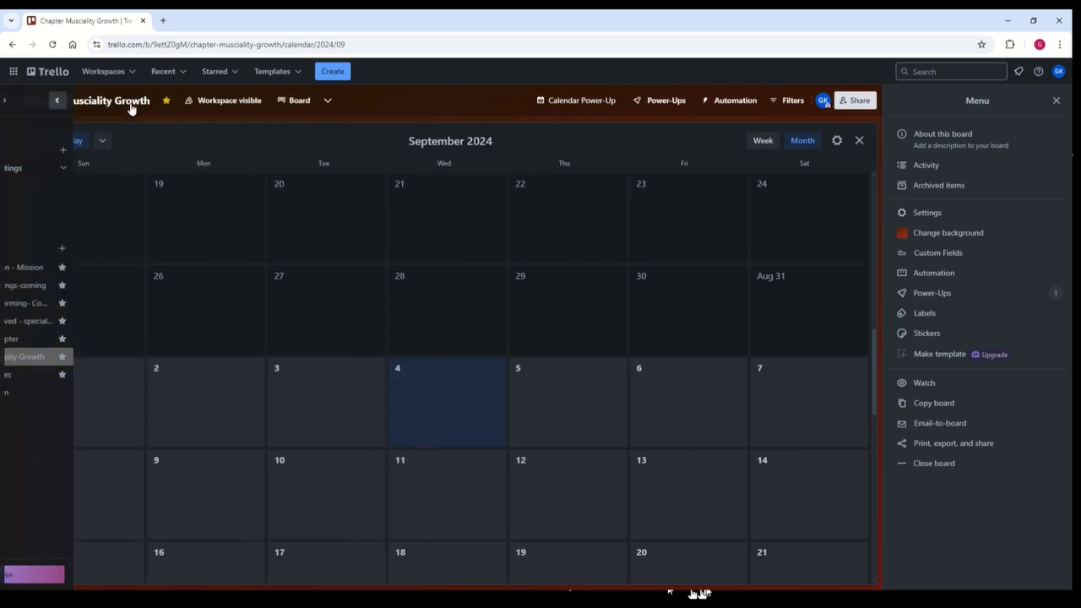
Go back to The BIG Idea workspace's boards, view the Purpose - Vision - Mission board, and return to the boards overview.
{"action": "left_click", "coordinate": [10, 44]}
{"action": "left_click", "coordinate": [10, 44]}
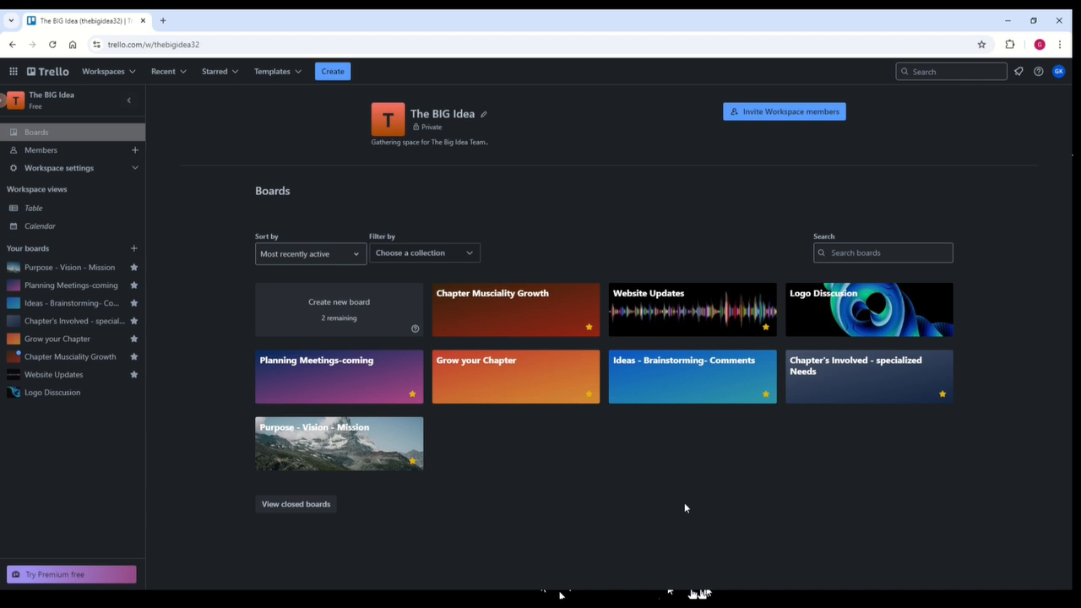
{"action": "left_click", "coordinate": [324, 439]}
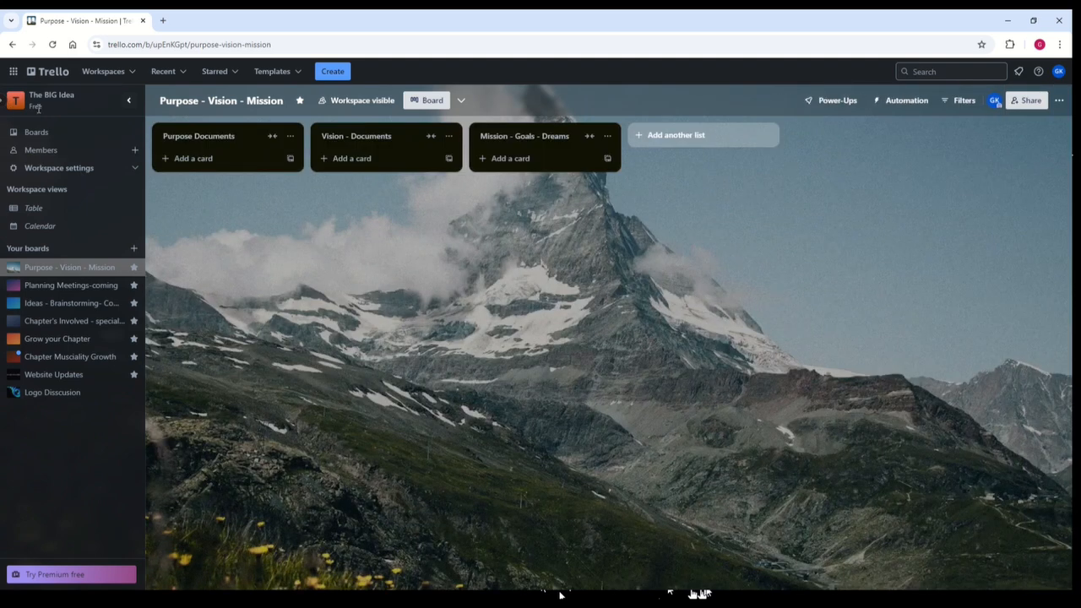
{"action": "left_click", "coordinate": [12, 44]}
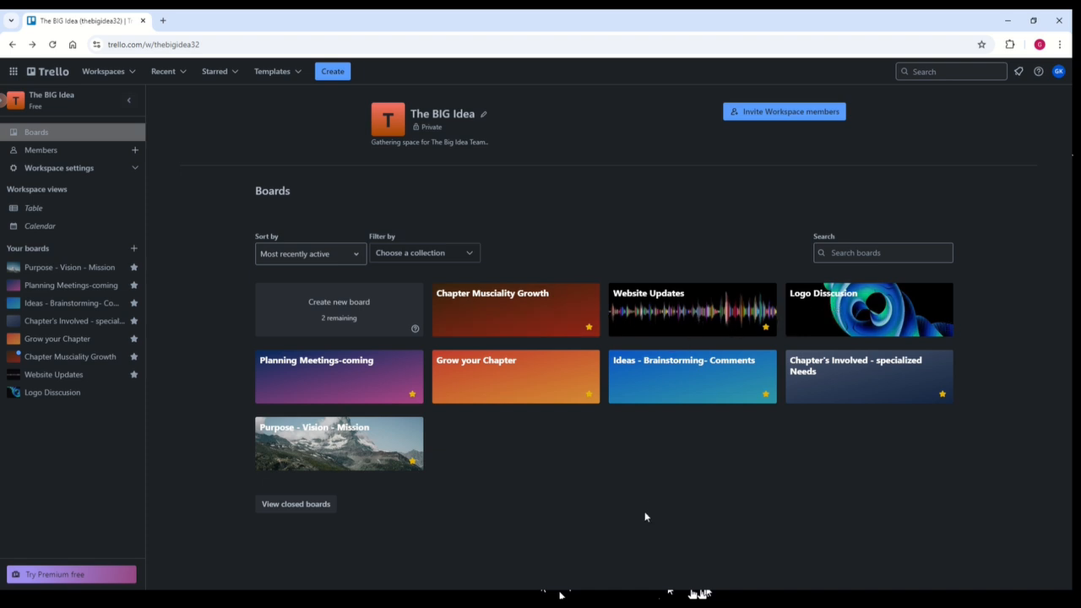
Open the Logo Disscusion board and rename it "Sparky".
{"action": "left_click", "coordinate": [844, 305]}
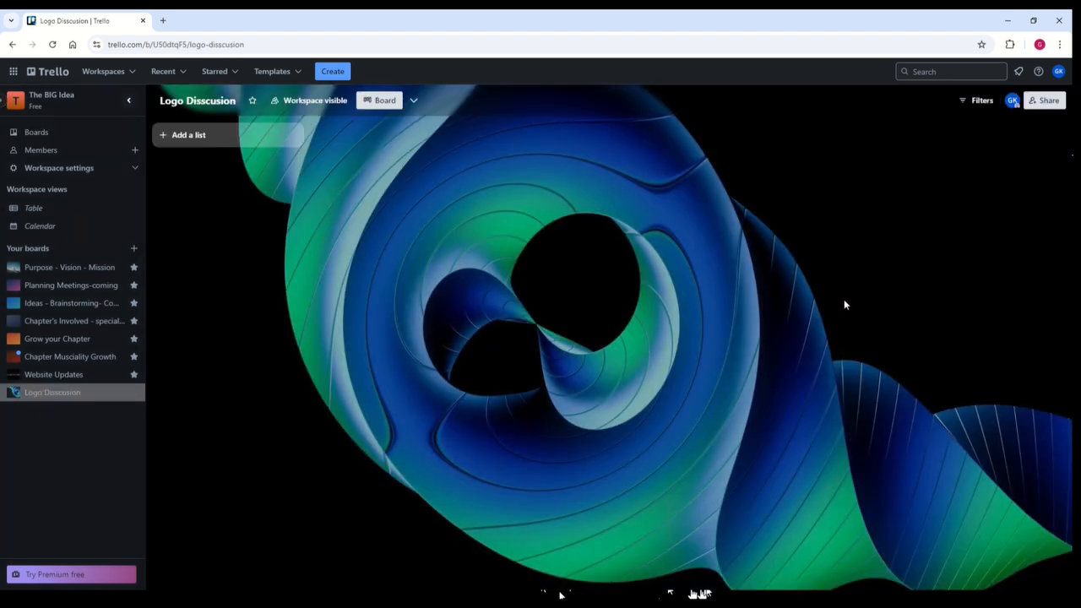
{"action": "left_click", "coordinate": [231, 101]}
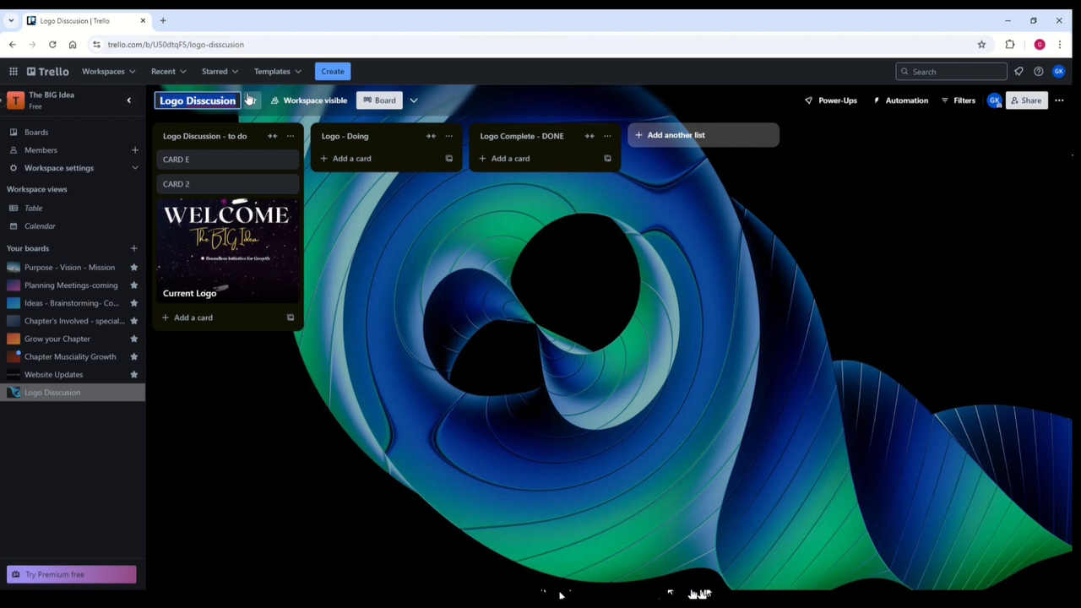
{"action": "key", "text": "BackSpace"}
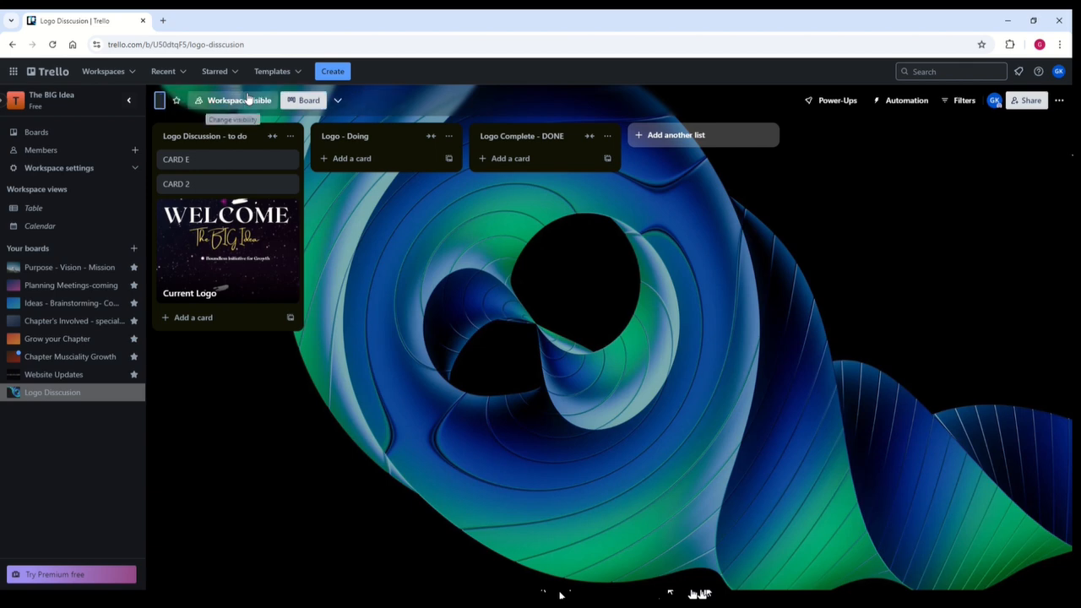
{"action": "type", "text": "S"}
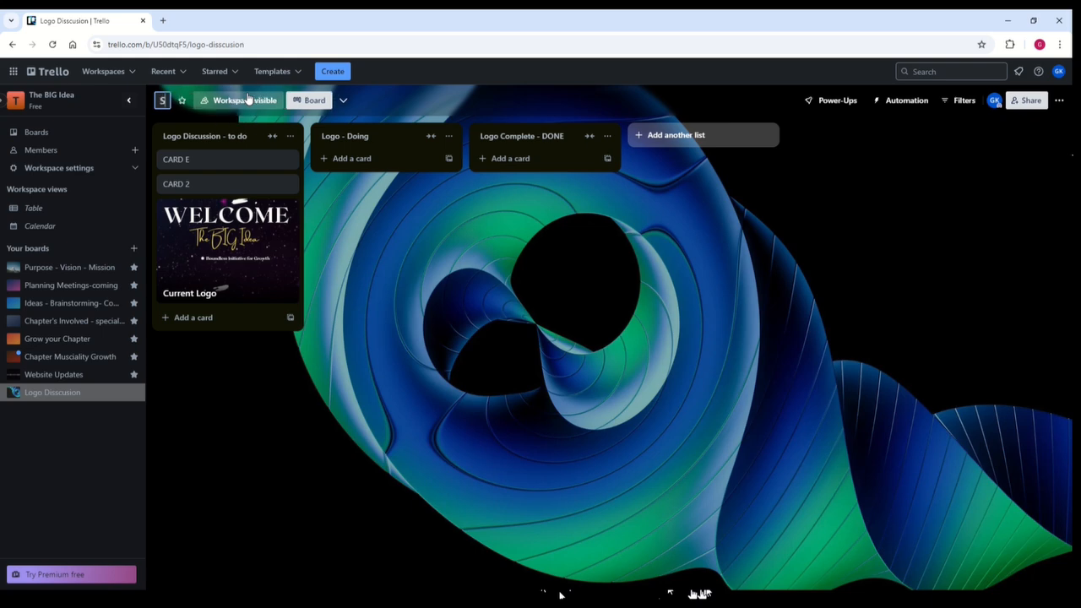
{"action": "type", "text": "parky"}
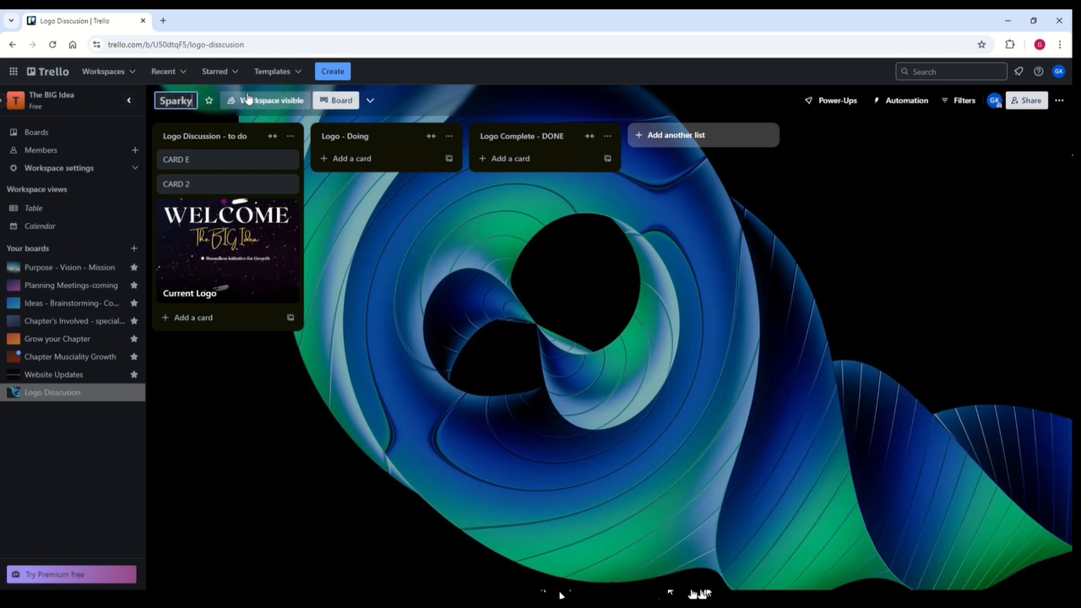
{"action": "key", "text": "Return"}
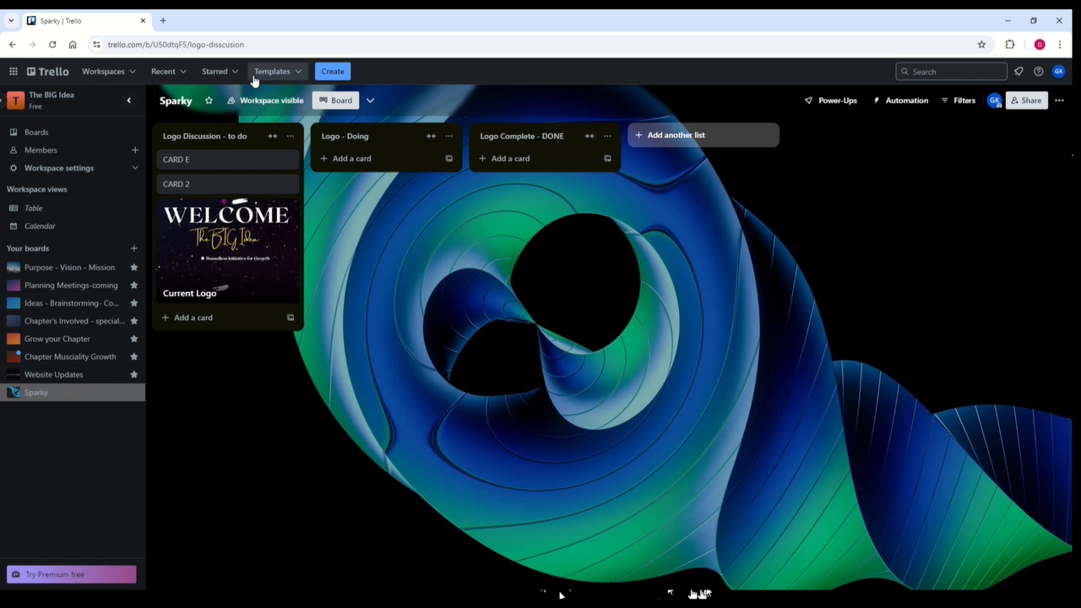
Return to The BIG Idea workspace's boards and view the options for inviting workspace members, leaving without sending an invitation.
{"action": "left_click", "coordinate": [61, 100]}
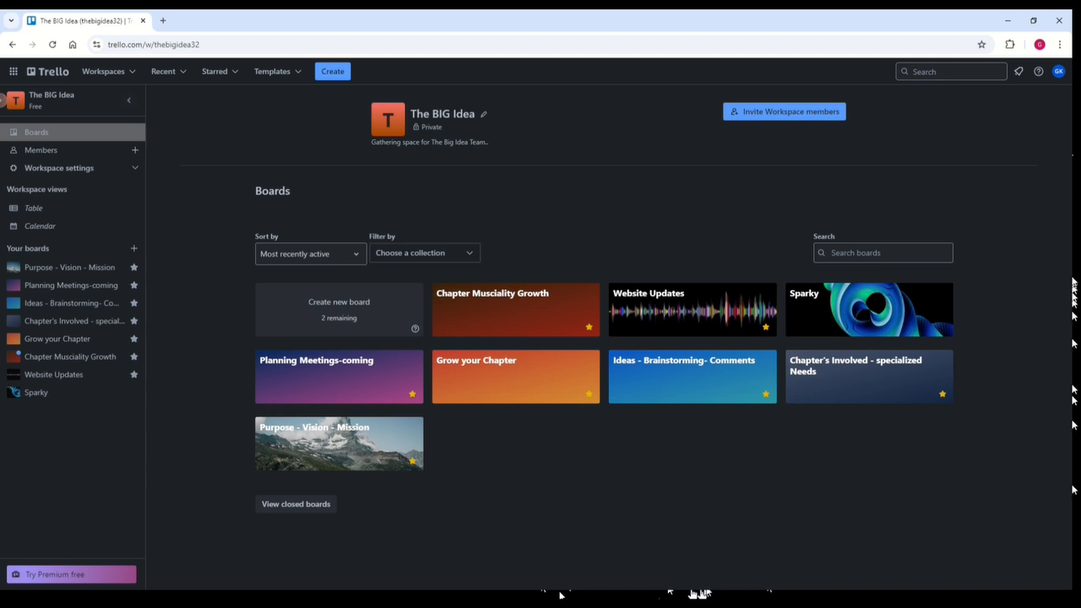
{"action": "left_click", "coordinate": [768, 116]}
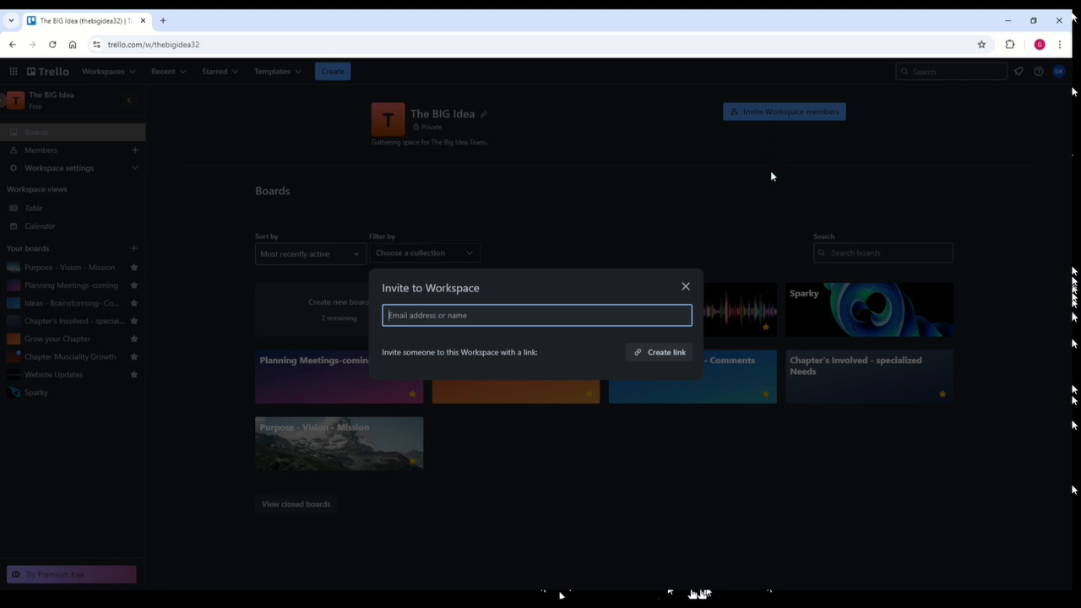
{"action": "left_click", "coordinate": [684, 289]}
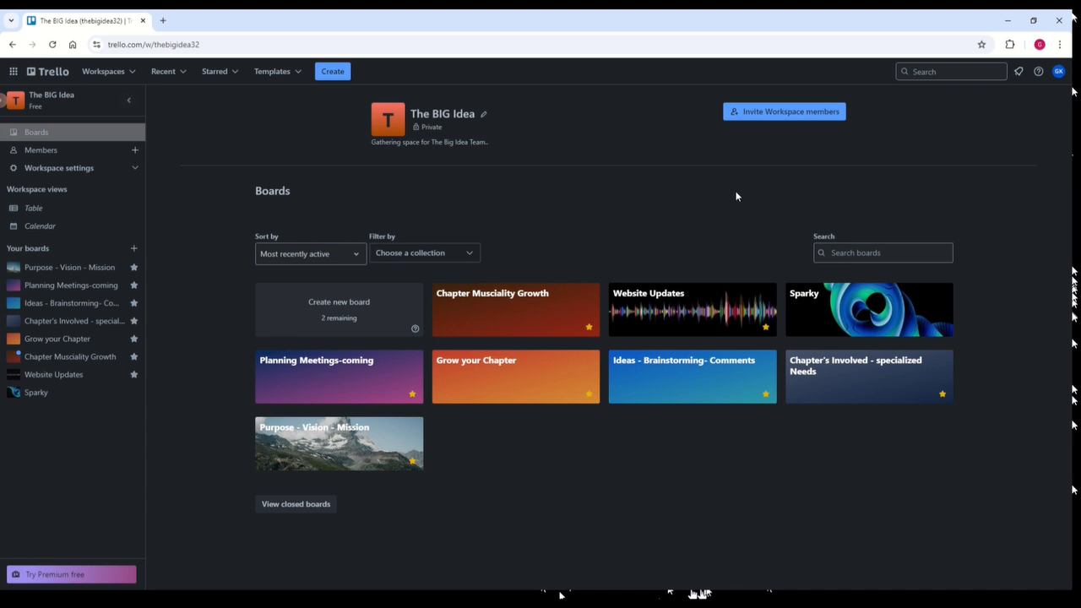